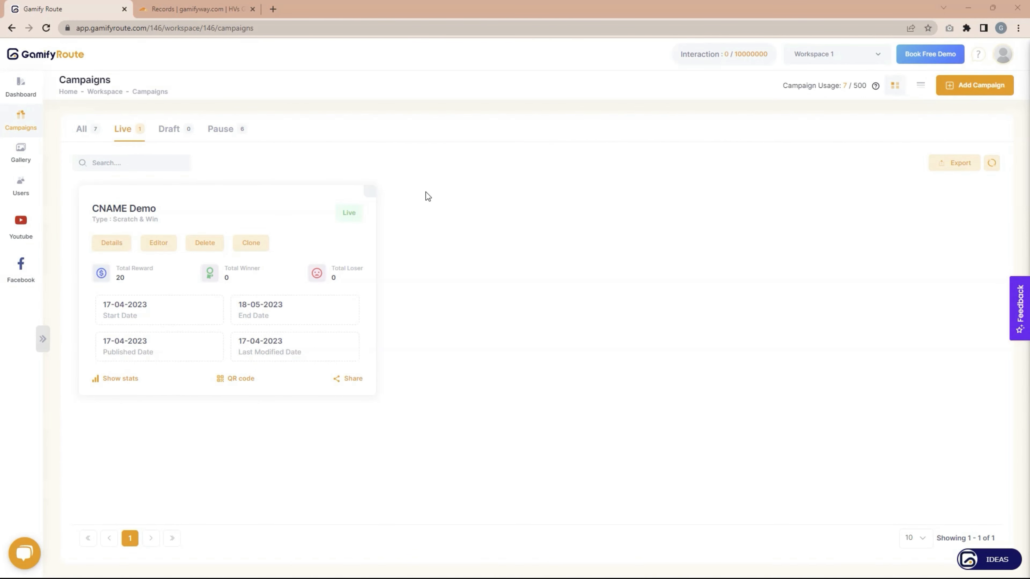
- Open the CNAME Demo campaign in the editor and review the landing page's Powered By branding settings
{"action": "left_click", "coordinate": [157, 246]}
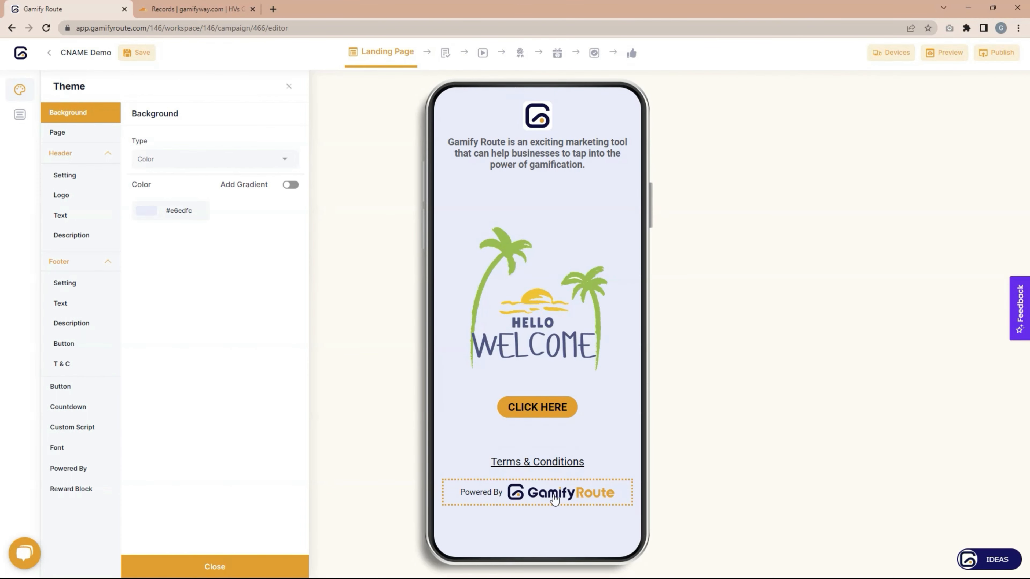
{"action": "left_click", "coordinate": [475, 492]}
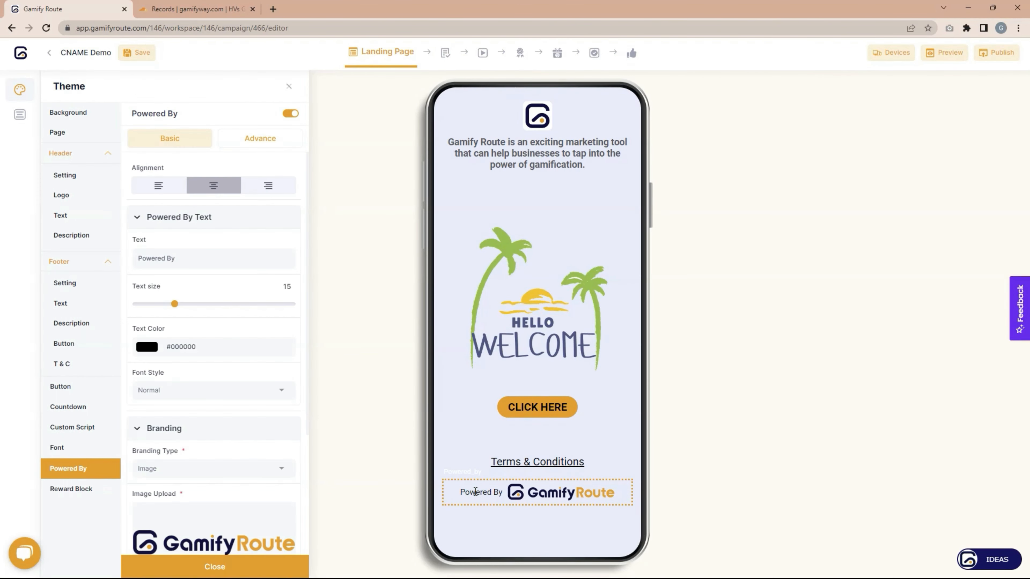
{"action": "scroll", "coordinate": [205, 229], "scroll_direction": "down", "scroll_amount": 4}
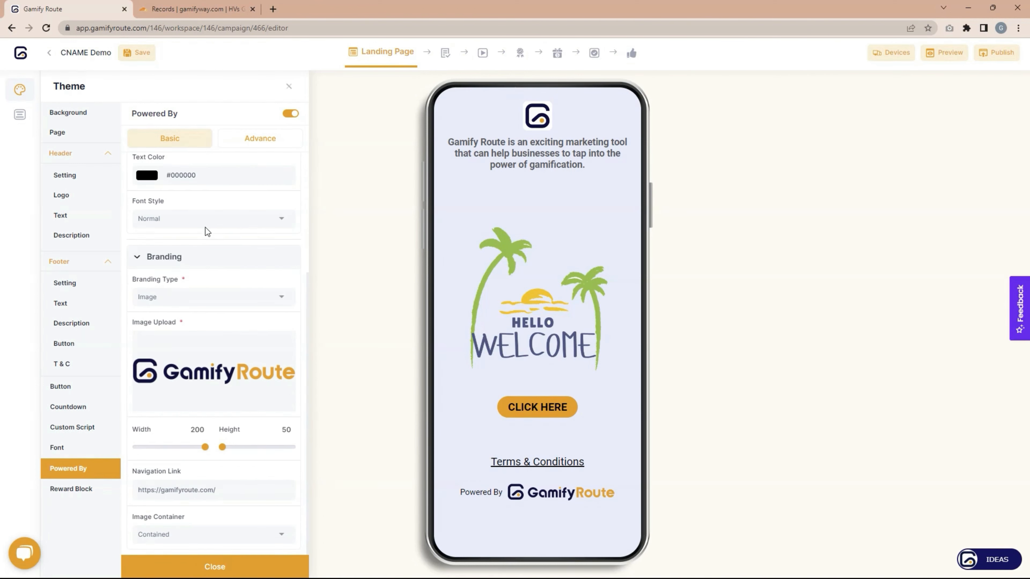
{"action": "scroll", "coordinate": [206, 229], "scroll_direction": "up", "scroll_amount": 4}
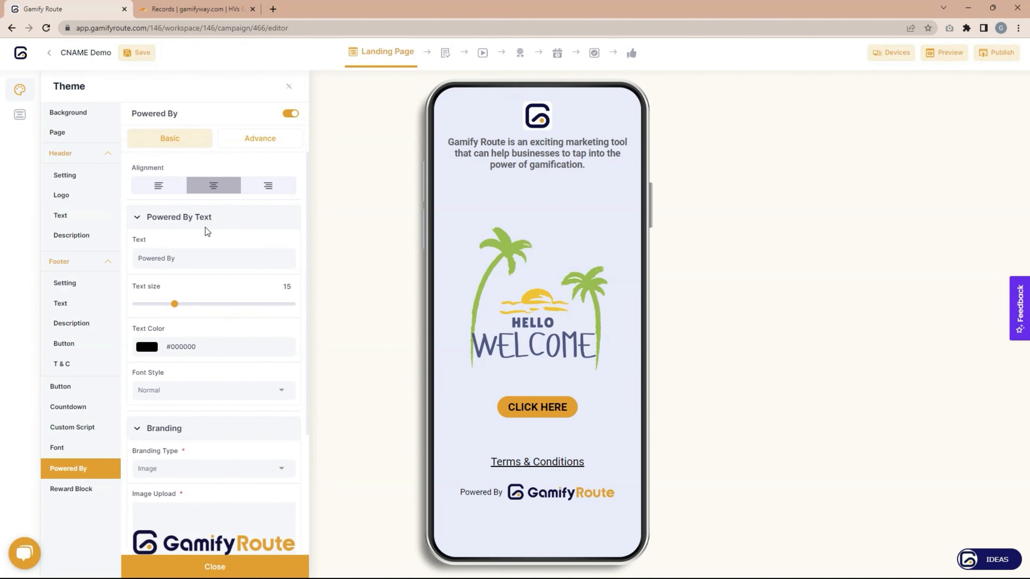
- Try hiding the Powered By branding on the landing page, and turn it back on
{"action": "left_click", "coordinate": [286, 115]}
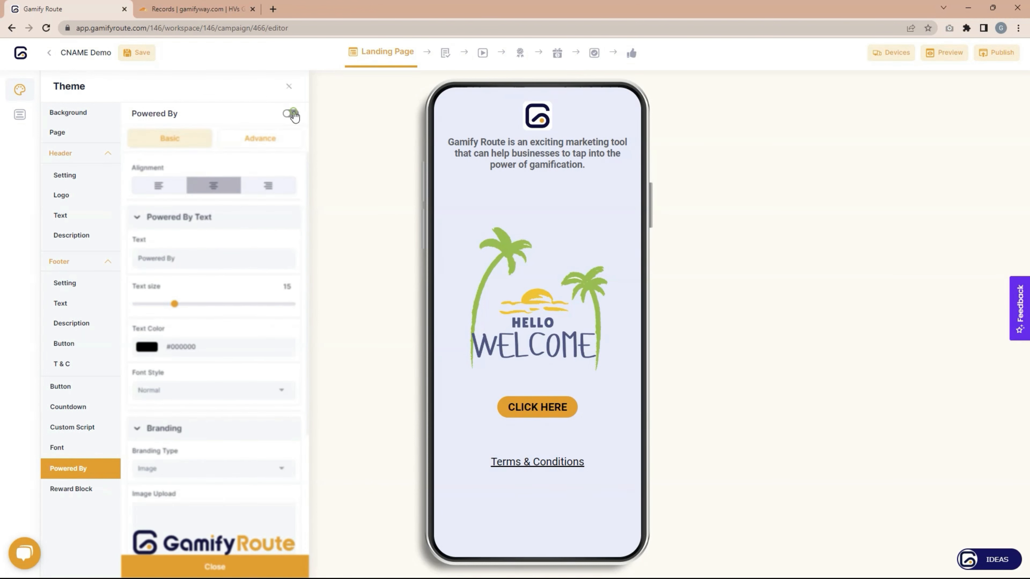
{"action": "left_click", "coordinate": [291, 114]}
{"action": "scroll", "coordinate": [214, 255], "scroll_direction": "down", "scroll_amount": 4}
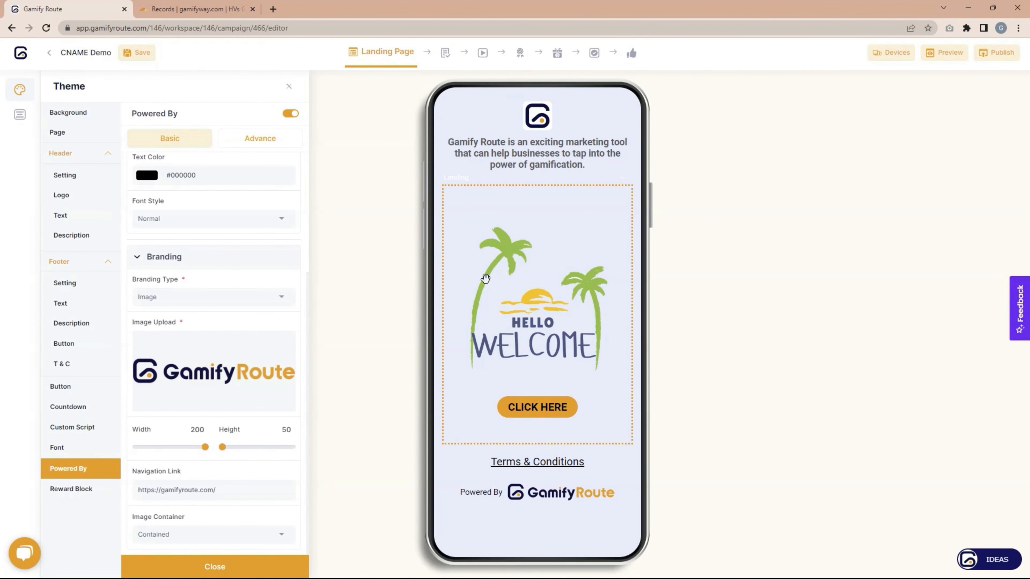
- Go to the campaign's publish settings and review the domains offered for the live URL, cancelling the domain edit
{"action": "left_click", "coordinate": [988, 55]}
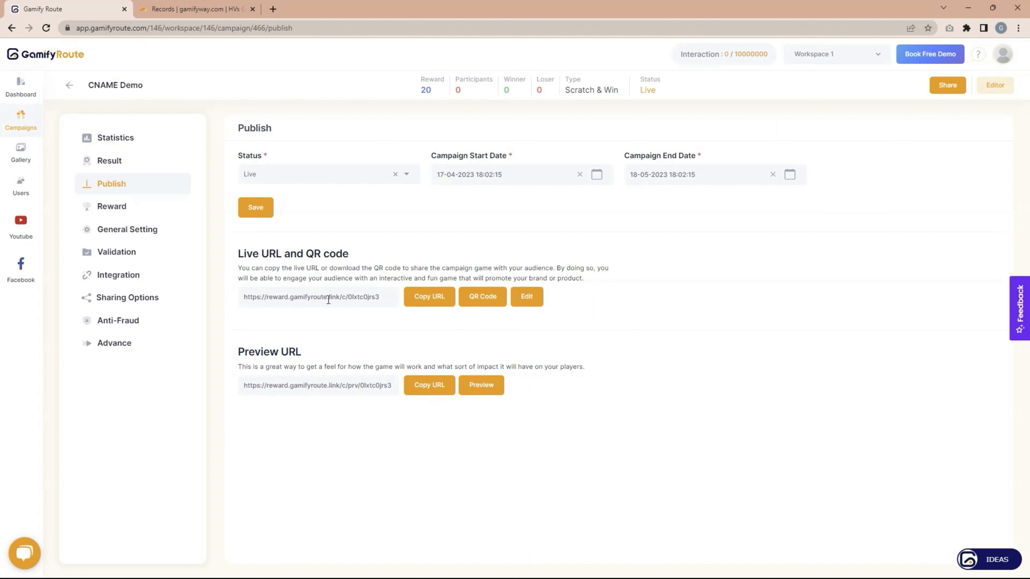
{"action": "left_click_drag", "start_coordinate": [340, 298], "coordinate": [244, 301]}
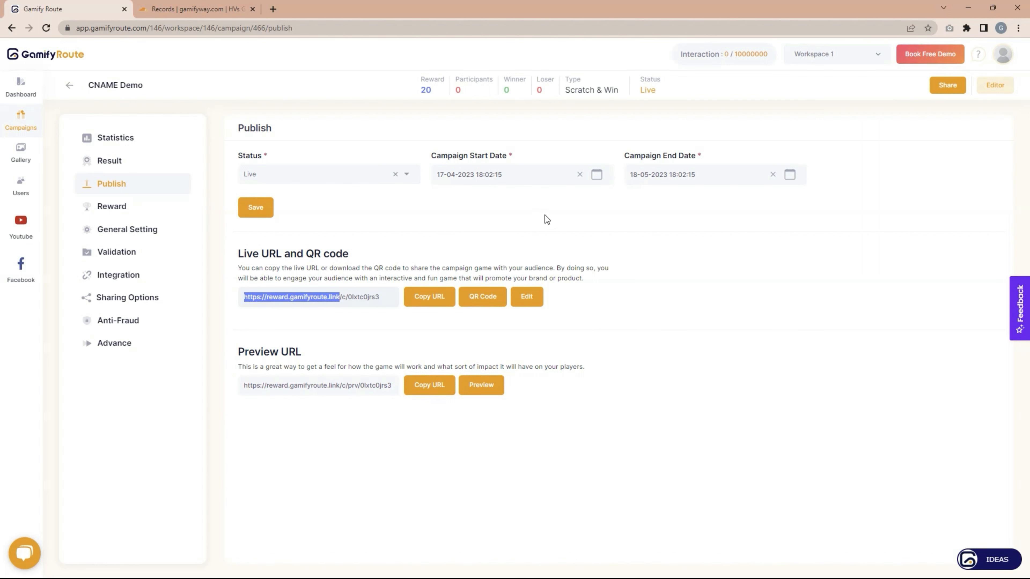
{"action": "left_click", "coordinate": [528, 296]}
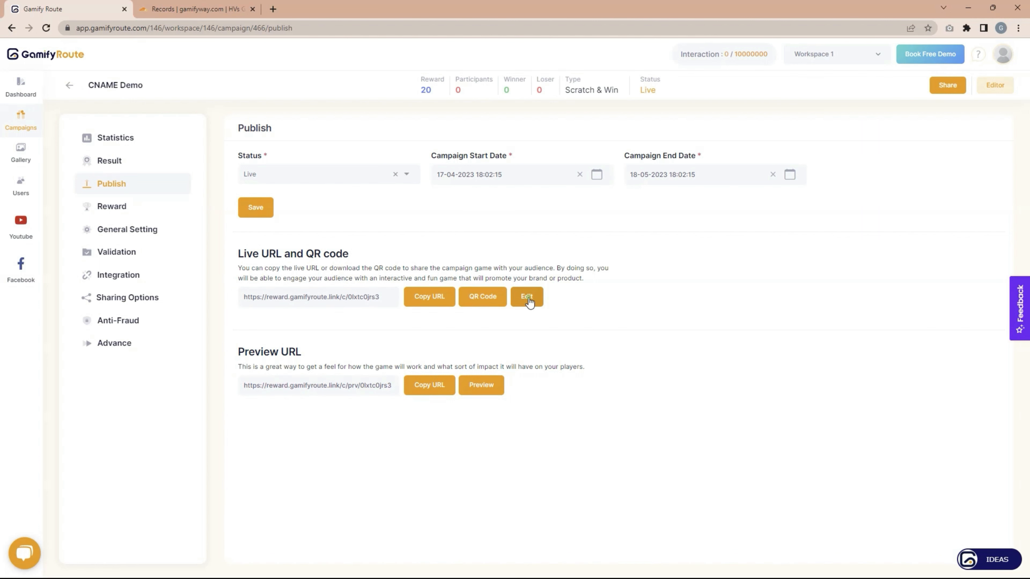
{"action": "left_click", "coordinate": [385, 399]}
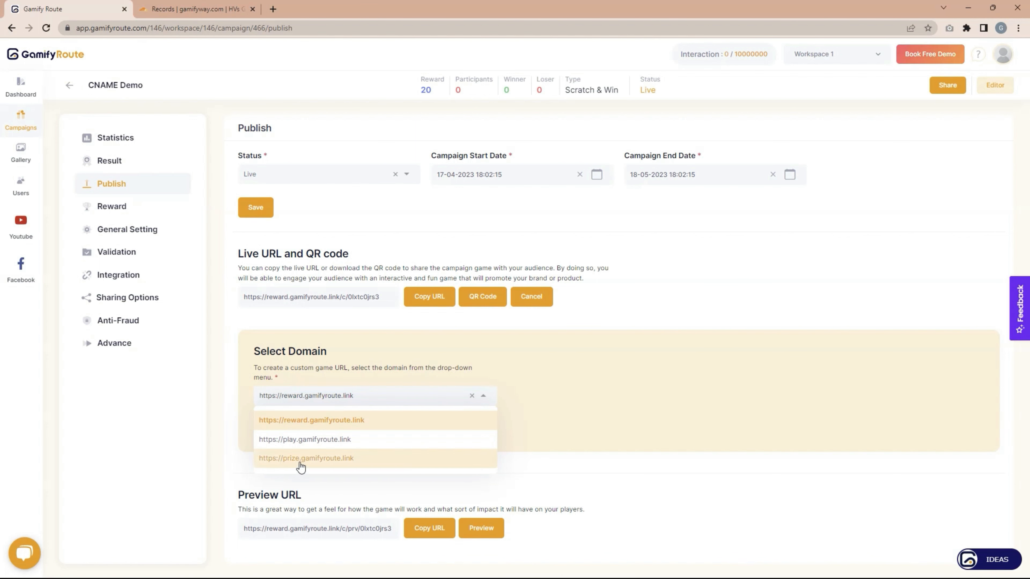
{"action": "left_click", "coordinate": [406, 347]}
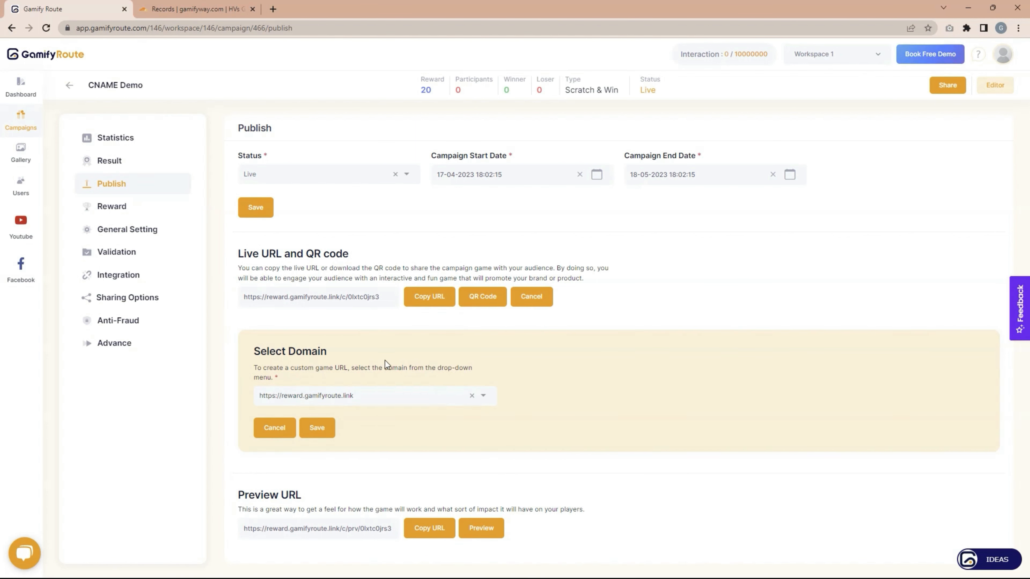
{"action": "left_click", "coordinate": [403, 391]}
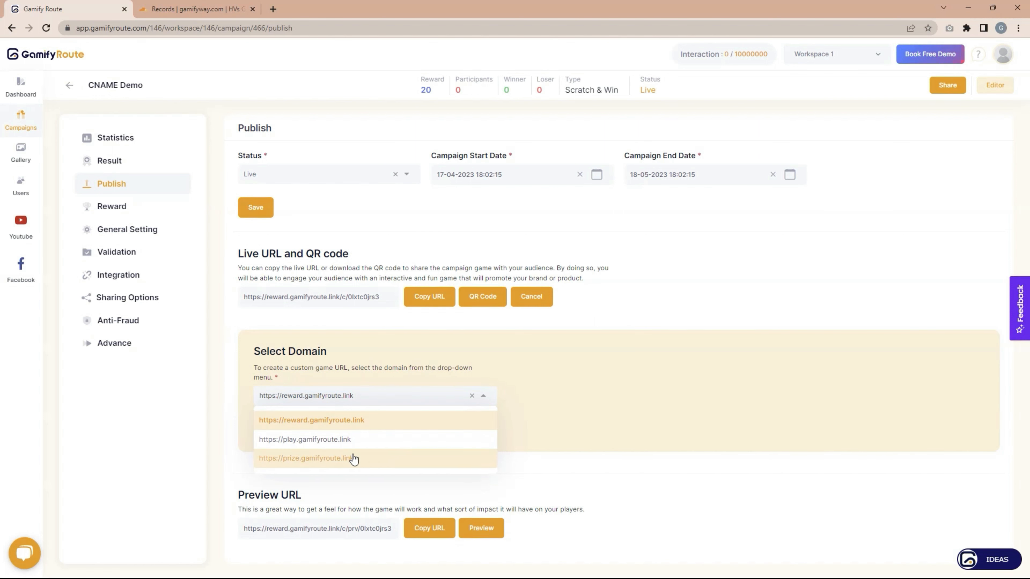
{"action": "left_click", "coordinate": [399, 346]}
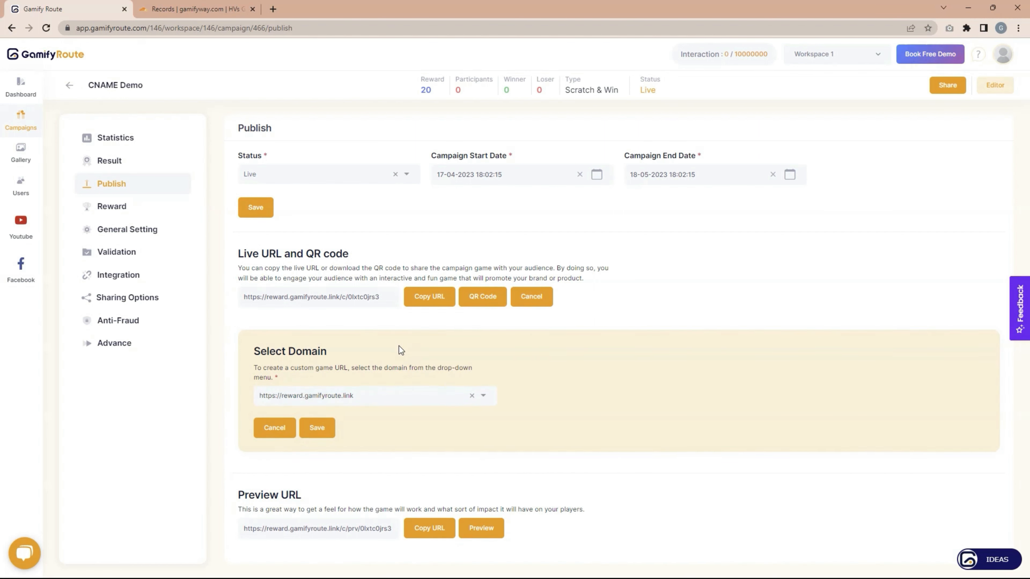
{"action": "left_click", "coordinate": [272, 432]}
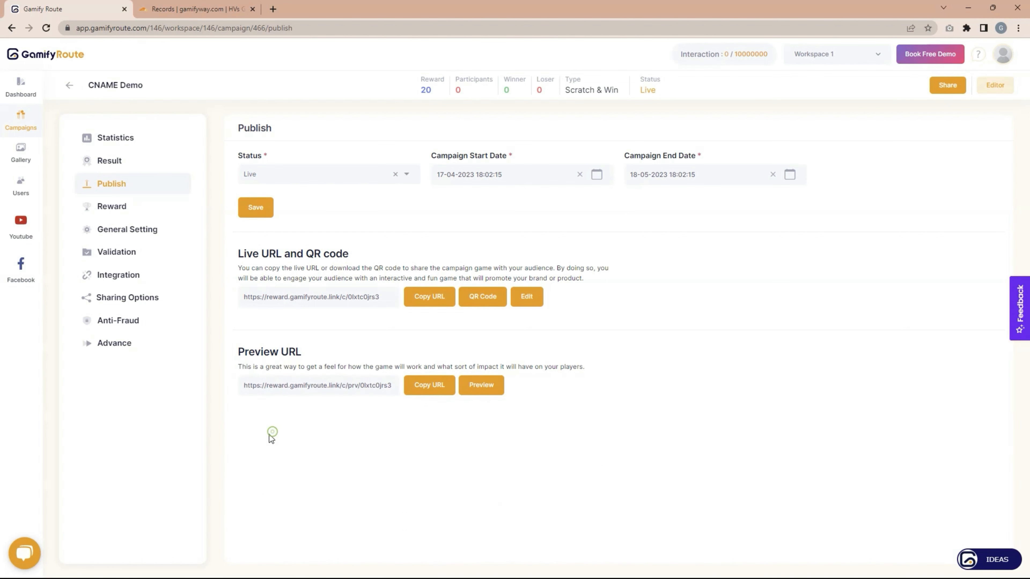
- Open the Custom Domain page in the account settings and read the CNAME setup instructions
{"action": "left_click", "coordinate": [1003, 54]}
{"action": "left_click", "coordinate": [928, 180]}
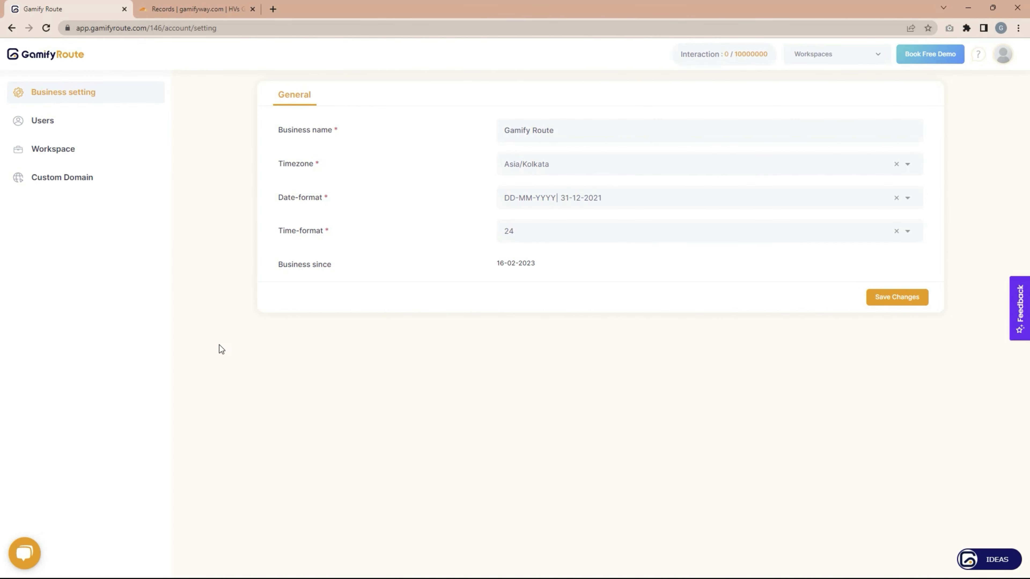
{"action": "left_click", "coordinate": [67, 183]}
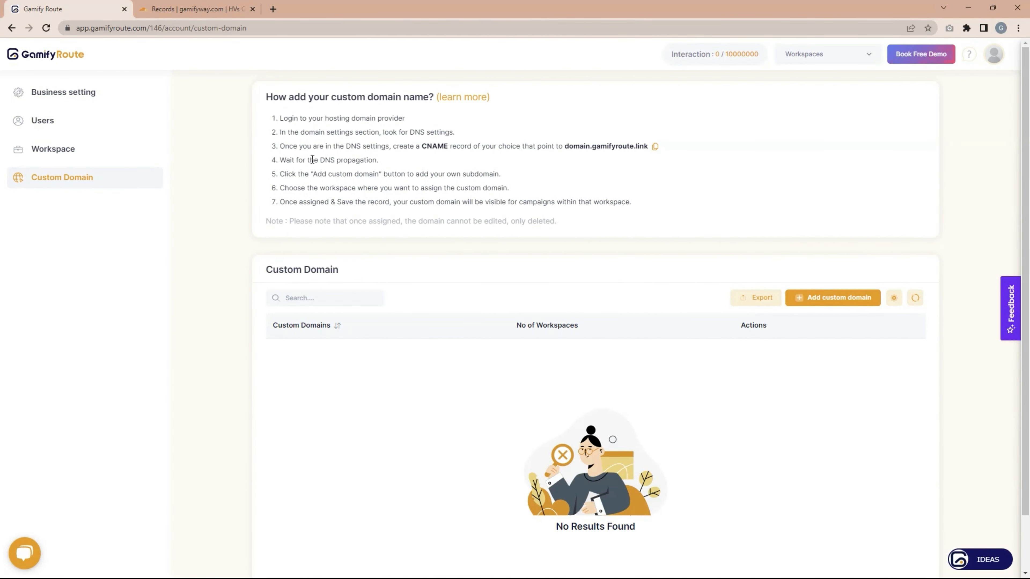
{"action": "left_click_drag", "start_coordinate": [320, 133], "coordinate": [650, 191]}
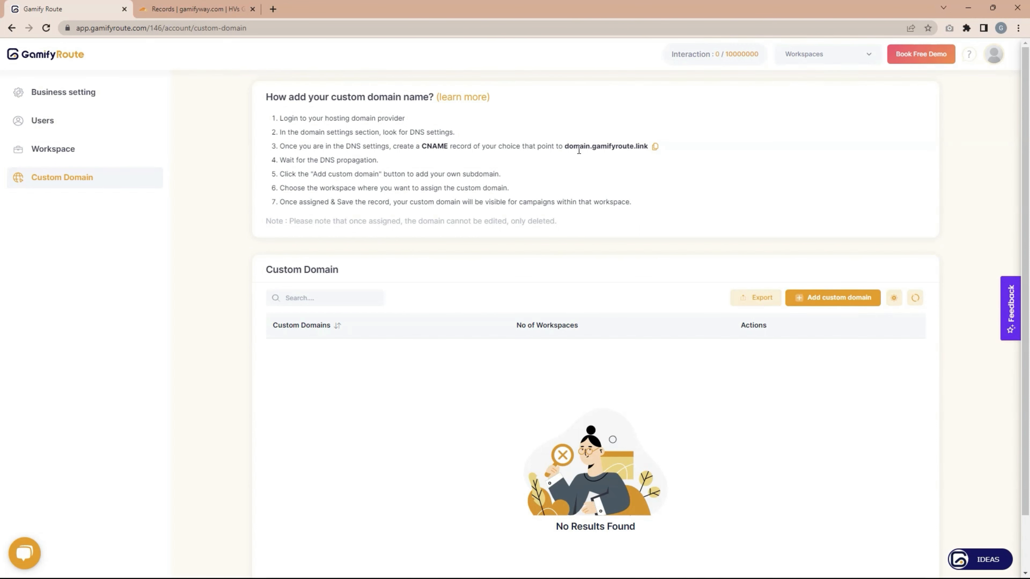
{"action": "left_click_drag", "start_coordinate": [568, 145], "coordinate": [649, 147]}
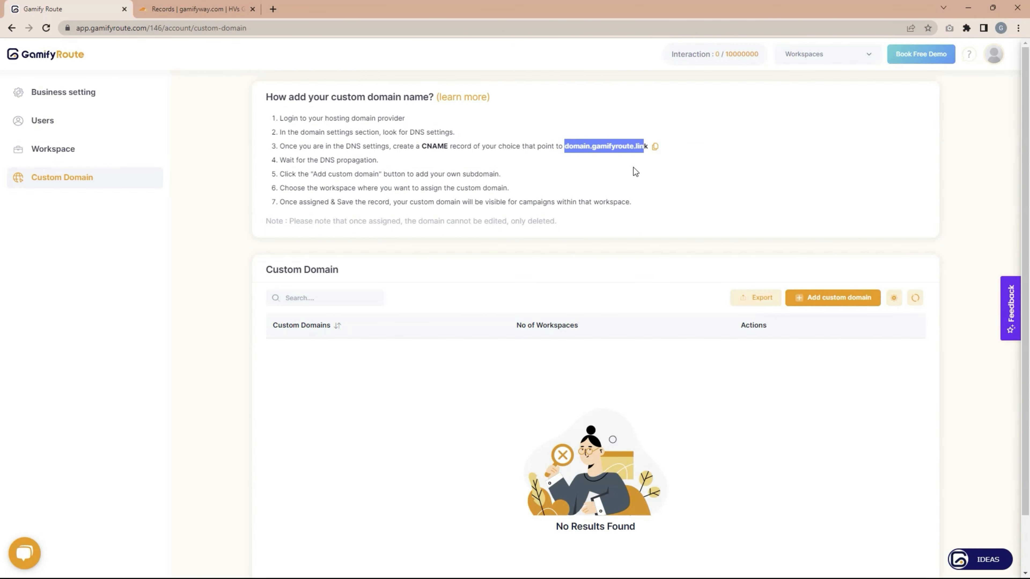
{"action": "left_click", "coordinate": [607, 179]}
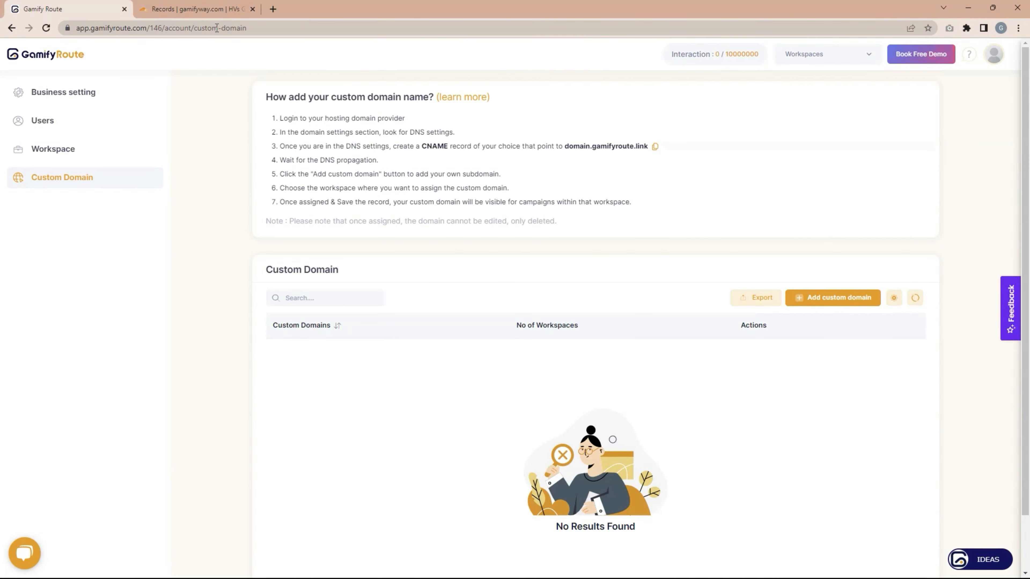
- Switch to Cloudflare and check the DNS management page for gamifyway.com against the custom domain instructions
{"action": "left_click", "coordinate": [203, 9]}
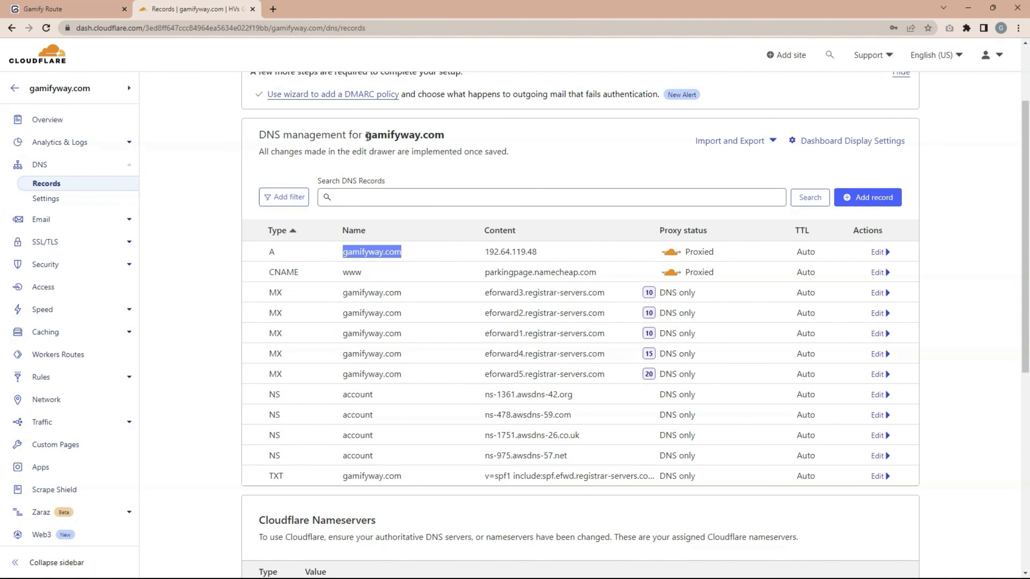
{"action": "left_click_drag", "start_coordinate": [367, 136], "coordinate": [442, 136]}
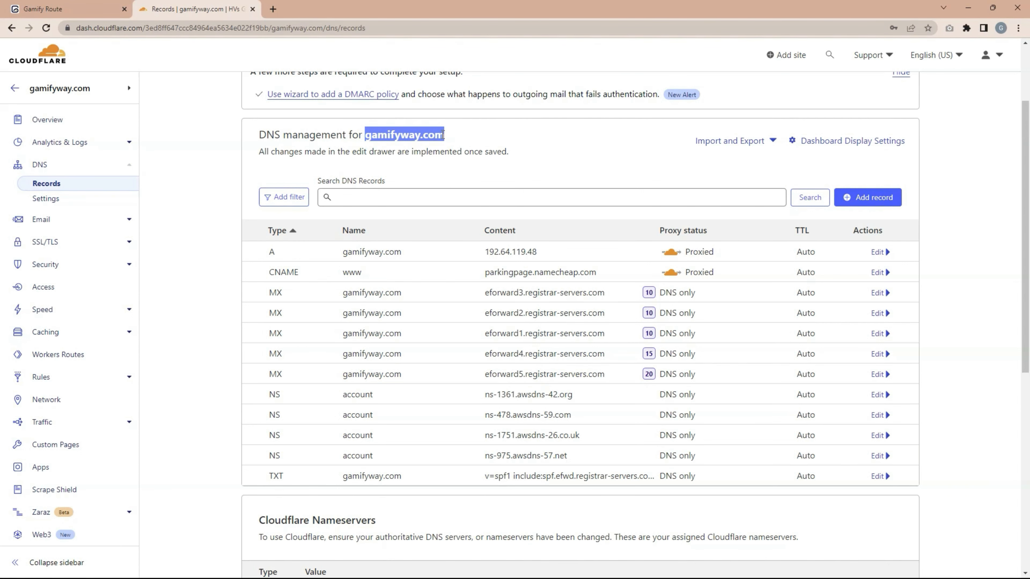
{"action": "key", "text": "ctrl+Page_Up"}
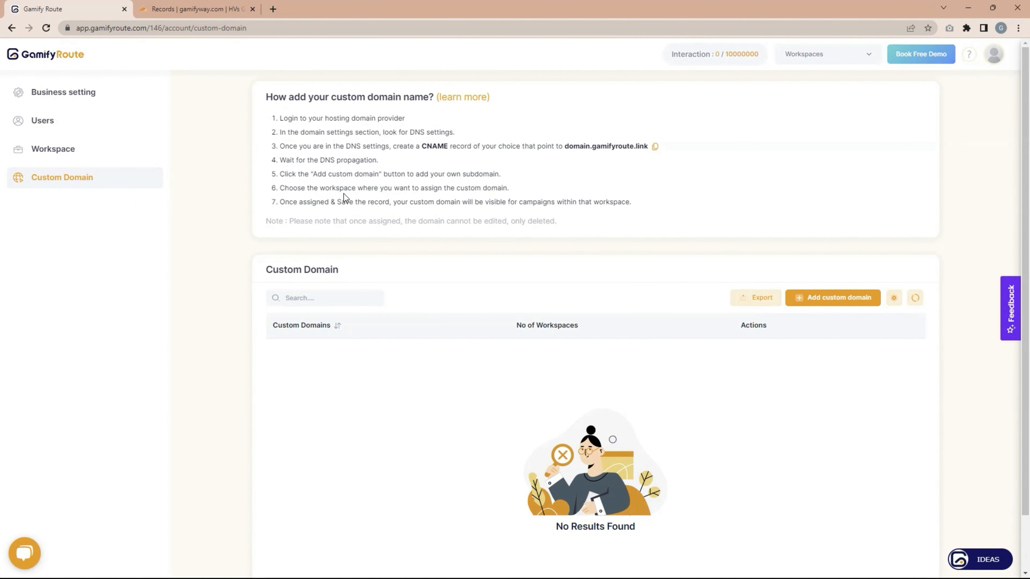
{"action": "left_click", "coordinate": [195, 9]}
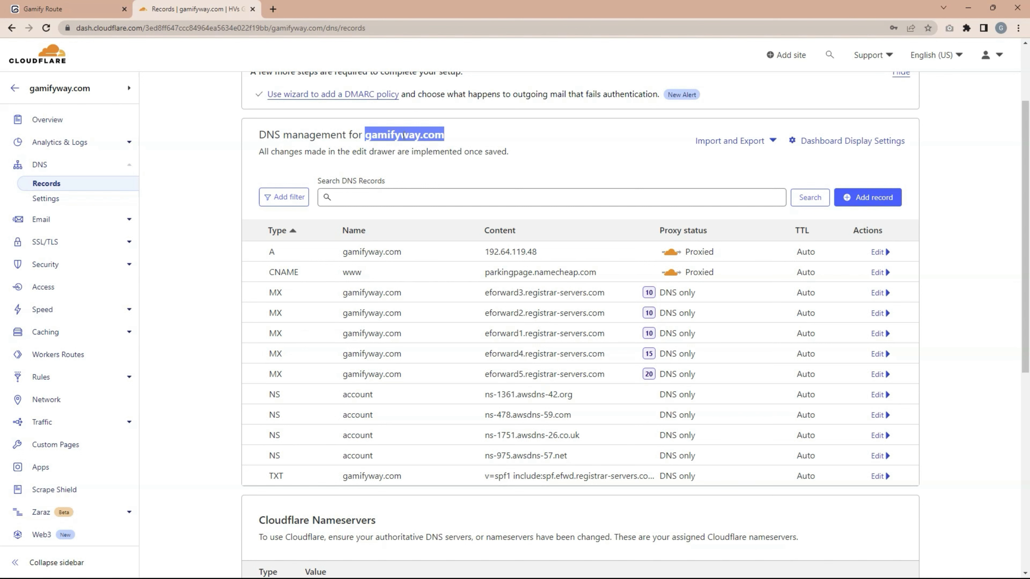
- Copy the CNAME target domain.gamifyroute.link from Gamify Route's custom domain instructions and return to the Cloudflare DNS records
{"action": "left_click", "coordinate": [65, 9]}
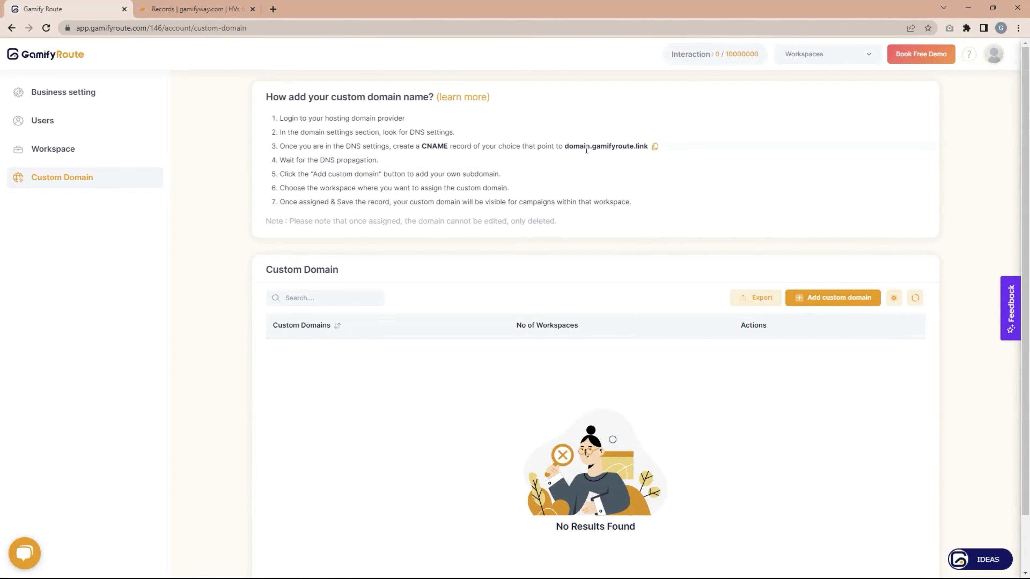
{"action": "left_click", "coordinate": [655, 147]}
{"action": "left_click", "coordinate": [195, 8]}
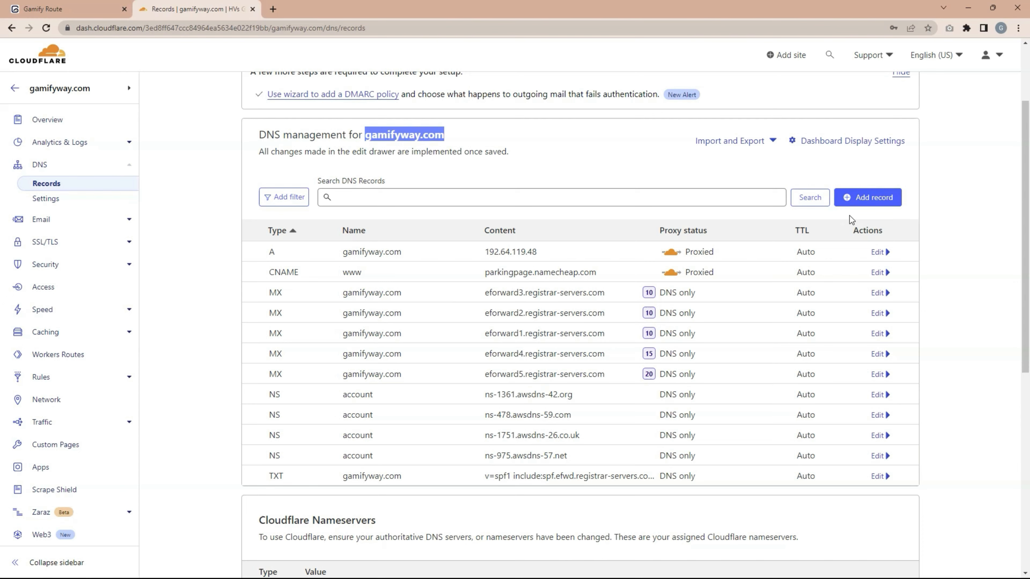
- Start a new DNS record for gamifyway.com with type CNAME and the name game
{"action": "scroll", "coordinate": [156, 142], "scroll_direction": "up", "scroll_amount": 3}
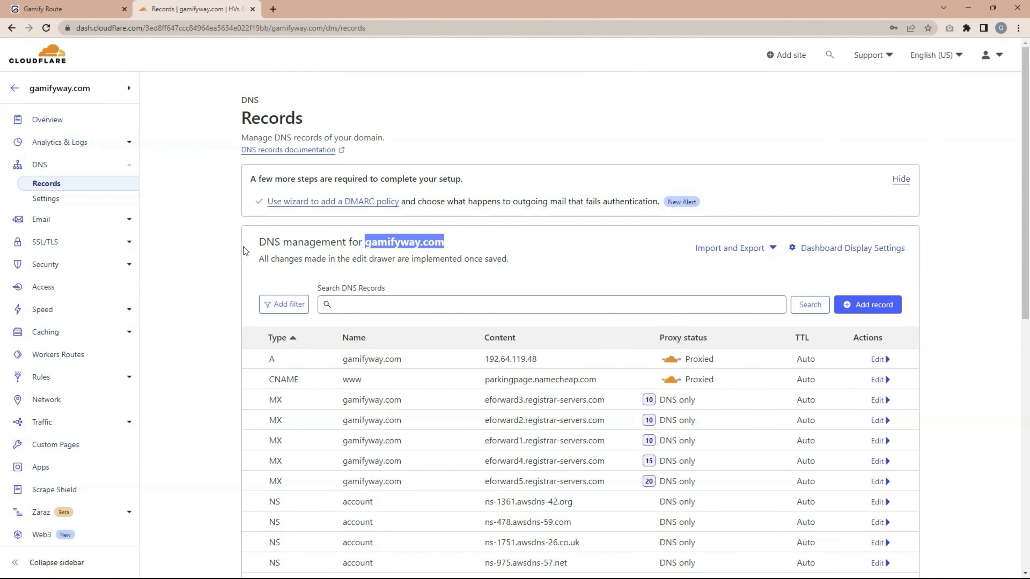
{"action": "scroll", "coordinate": [182, 268], "scroll_direction": "down", "scroll_amount": 7}
{"action": "scroll", "coordinate": [181, 267], "scroll_direction": "up", "scroll_amount": 3}
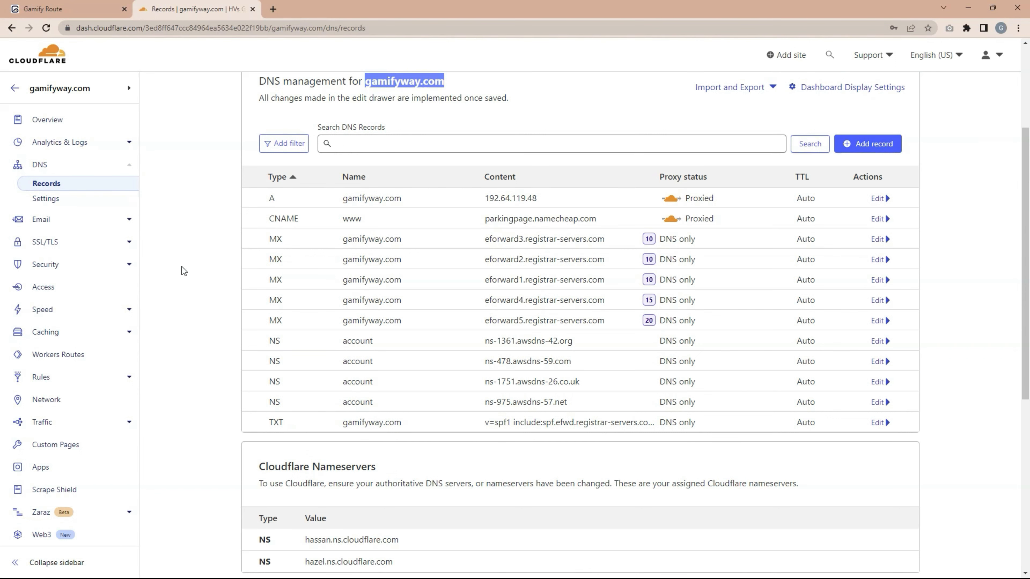
{"action": "scroll", "coordinate": [181, 268], "scroll_direction": "up", "scroll_amount": 3}
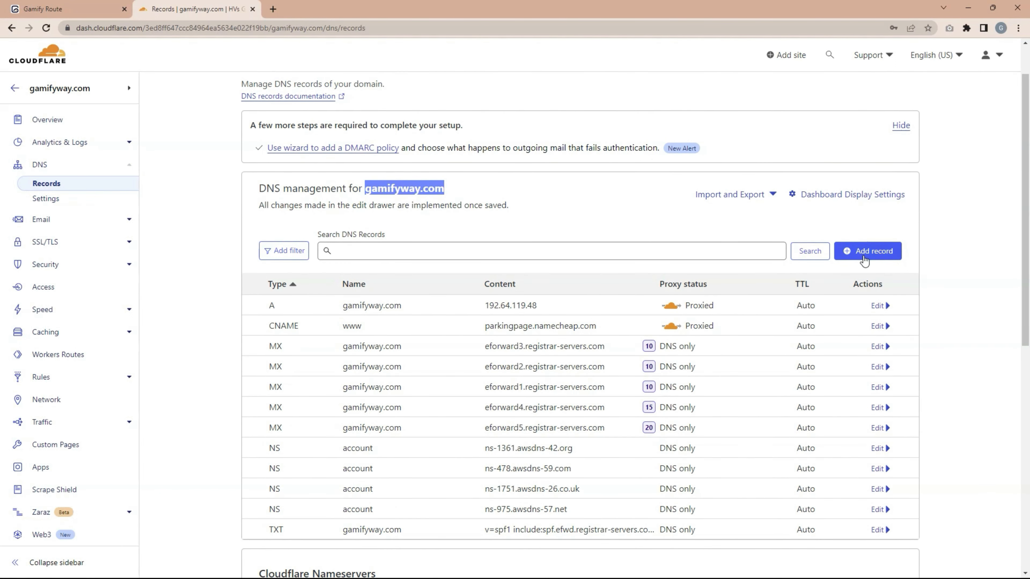
{"action": "left_click", "coordinate": [867, 251]}
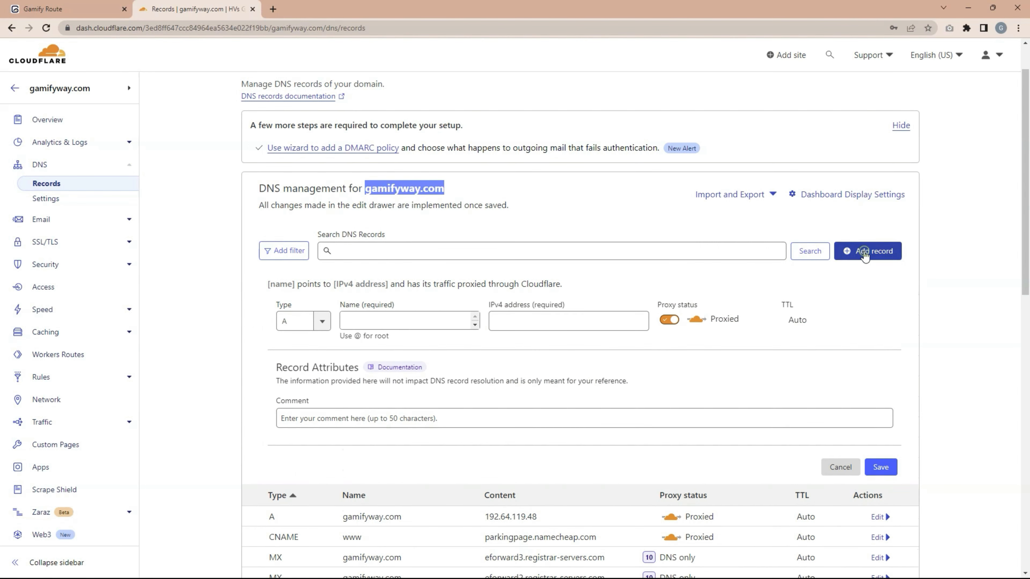
{"action": "left_click", "coordinate": [299, 321]}
{"action": "type", "text": "cn"}
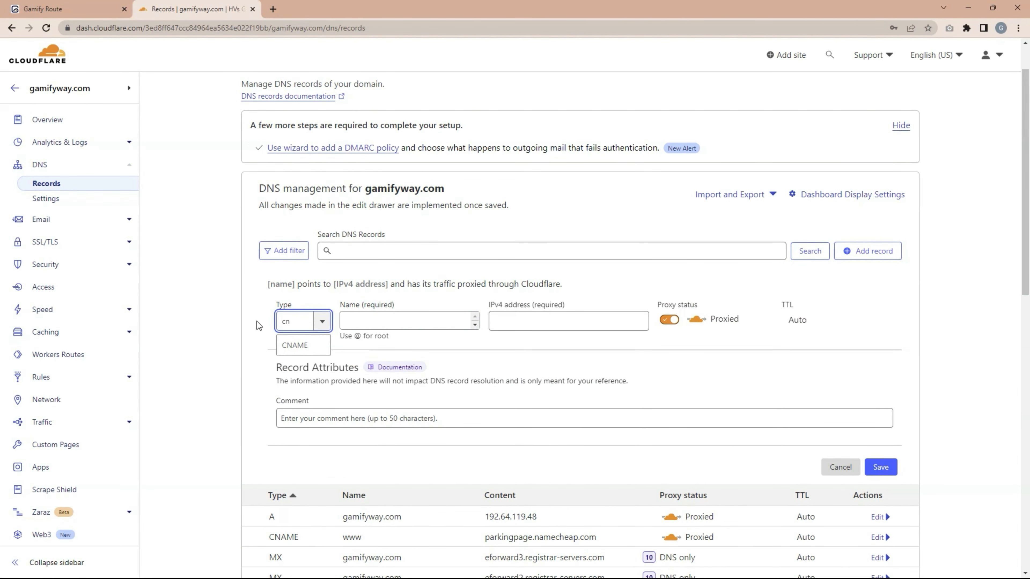
{"action": "left_click", "coordinate": [295, 345]}
{"action": "left_click", "coordinate": [360, 314]}
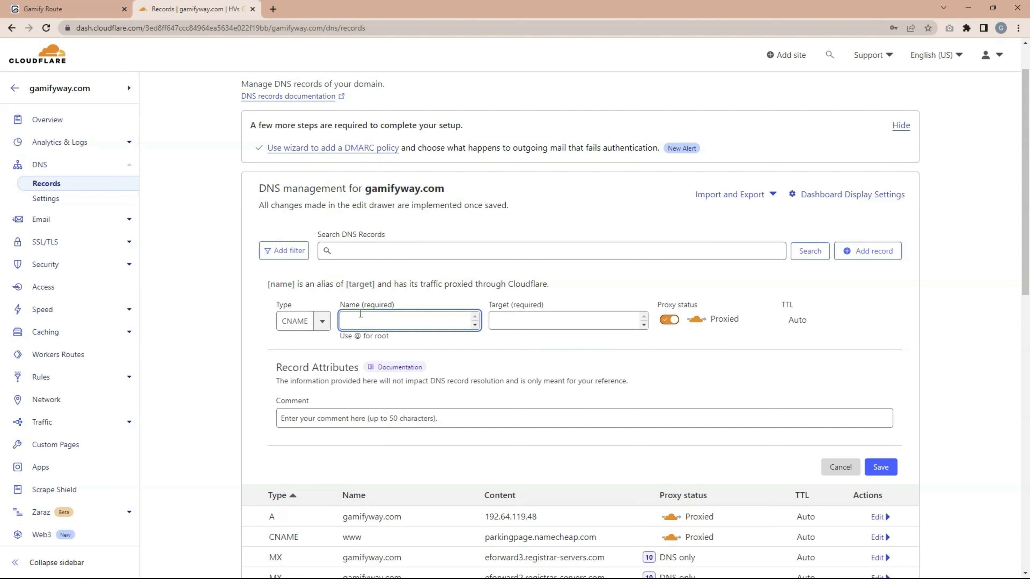
{"action": "type", "text": "game"}
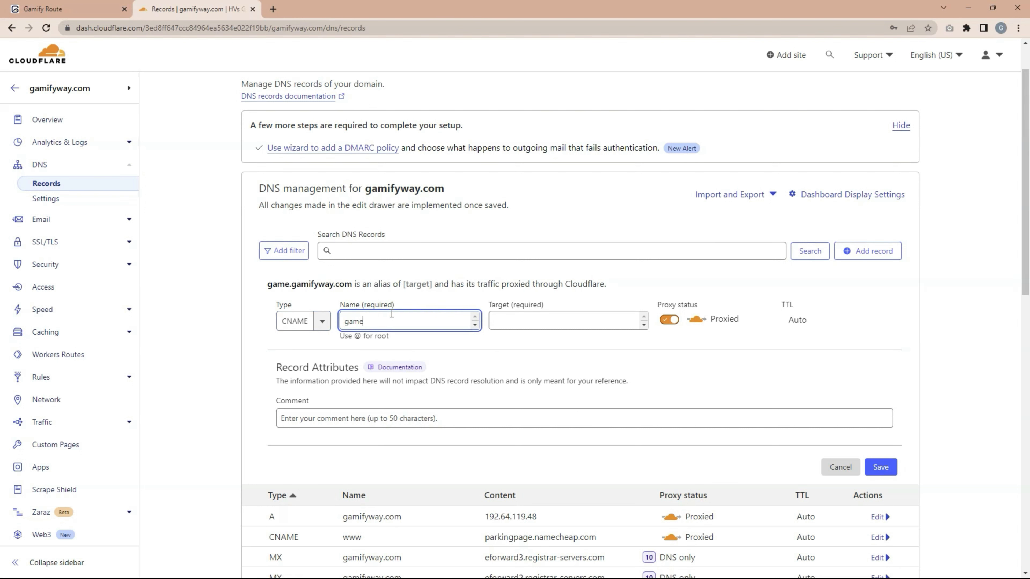
- Set the record to DNS only with the copied domain.gamifyroute.link as target, and save it
{"action": "left_click", "coordinate": [668, 320]}
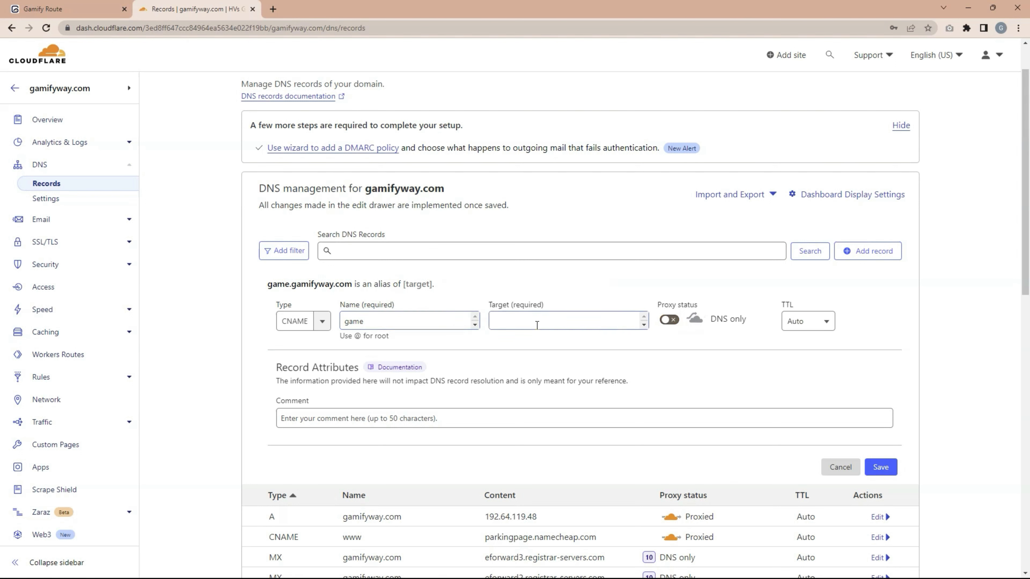
{"action": "left_click", "coordinate": [535, 322]}
{"action": "key", "text": "ctrl+v"}
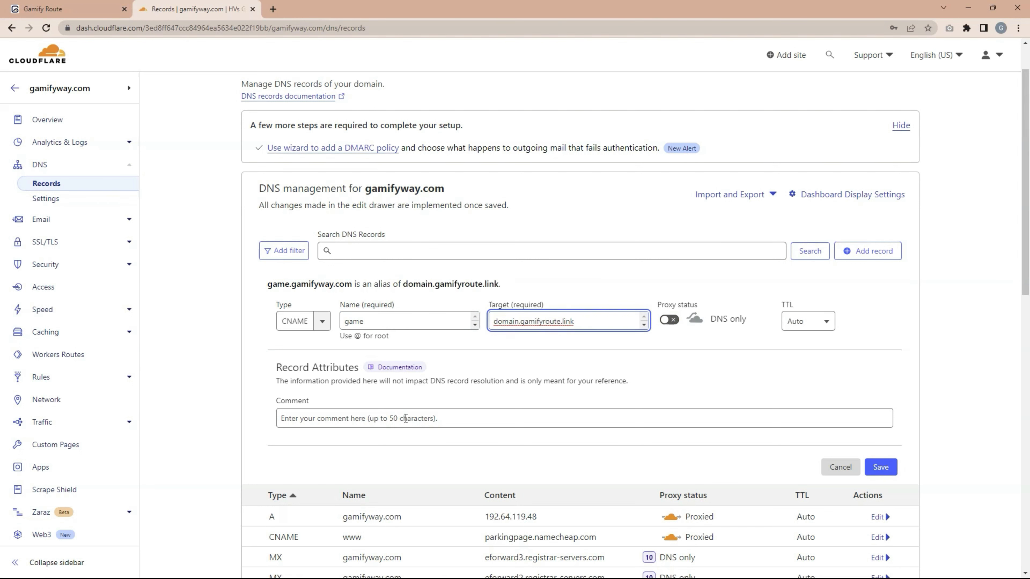
{"action": "left_click", "coordinate": [397, 421]}
{"action": "left_click", "coordinate": [880, 467]}
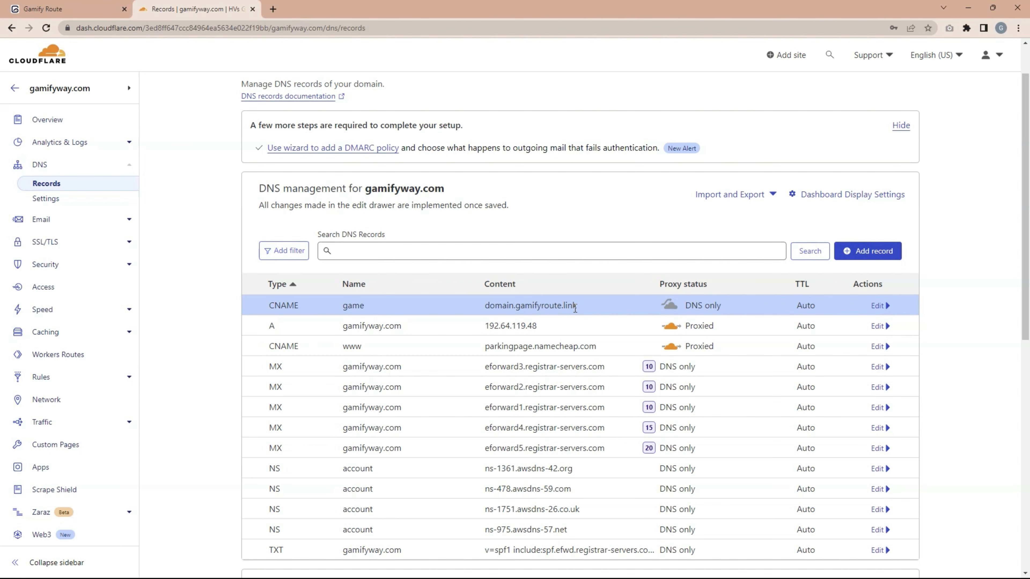
- Switch back to Gamify Route and start a new custom domain named game.gamifyway.com
{"action": "left_click", "coordinate": [81, 8]}
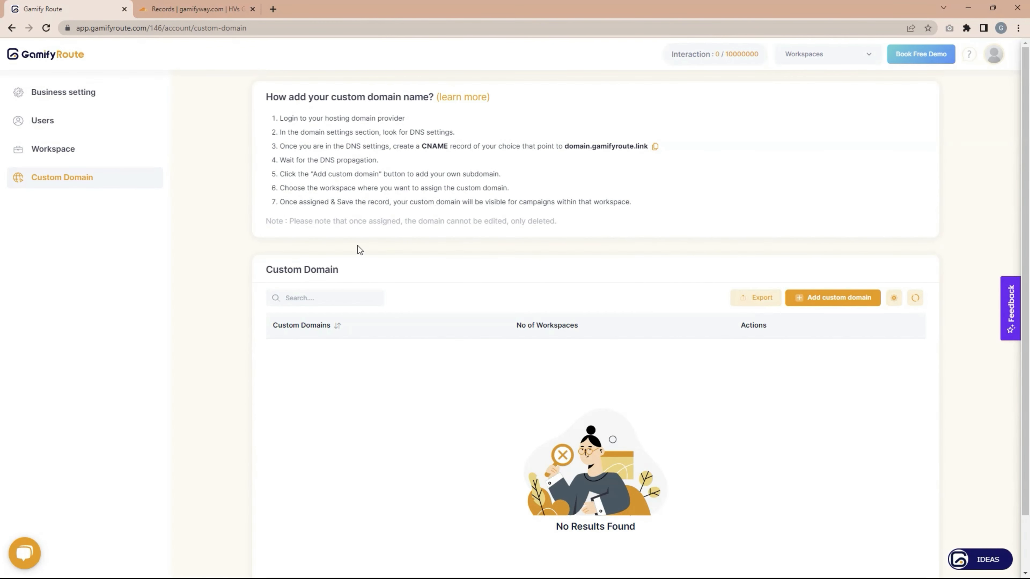
{"action": "left_click", "coordinate": [839, 300]}
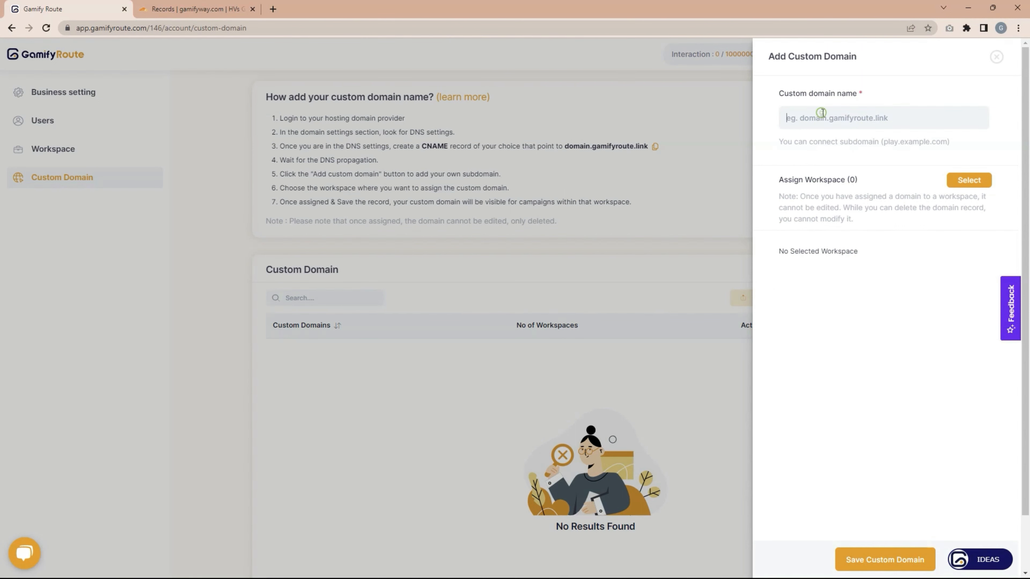
{"action": "type", "text": "game.gamifyway.com"}
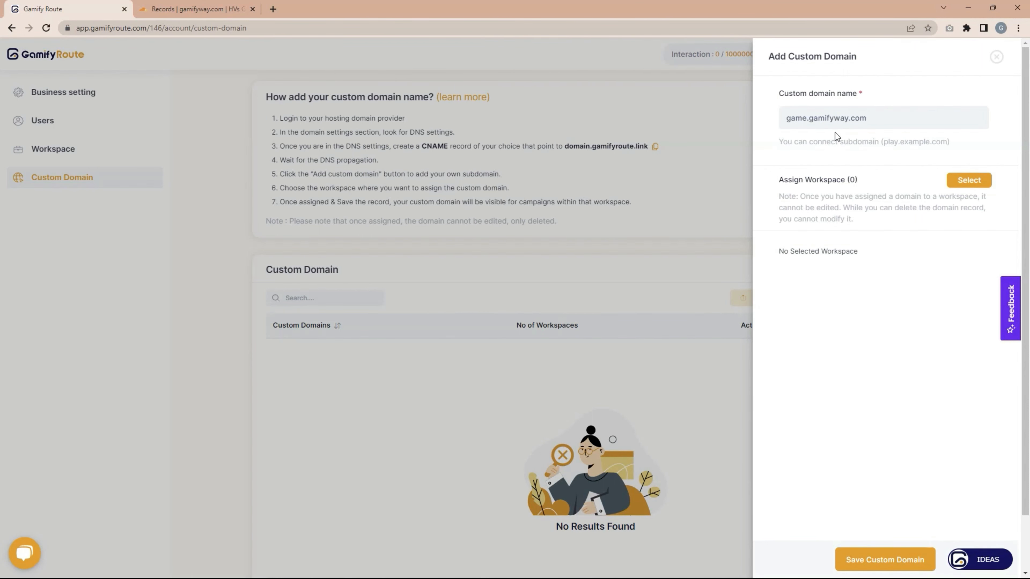
- Assign Workspace 1 to the new custom domain, save it, and check its entry in the domain list
{"action": "left_click", "coordinate": [962, 180]}
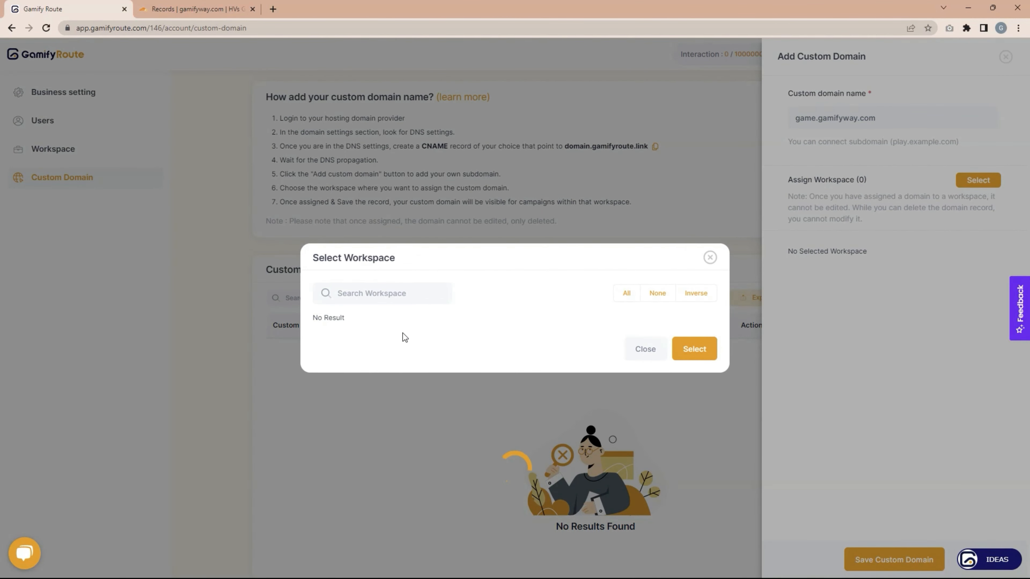
{"action": "left_click", "coordinate": [324, 319]}
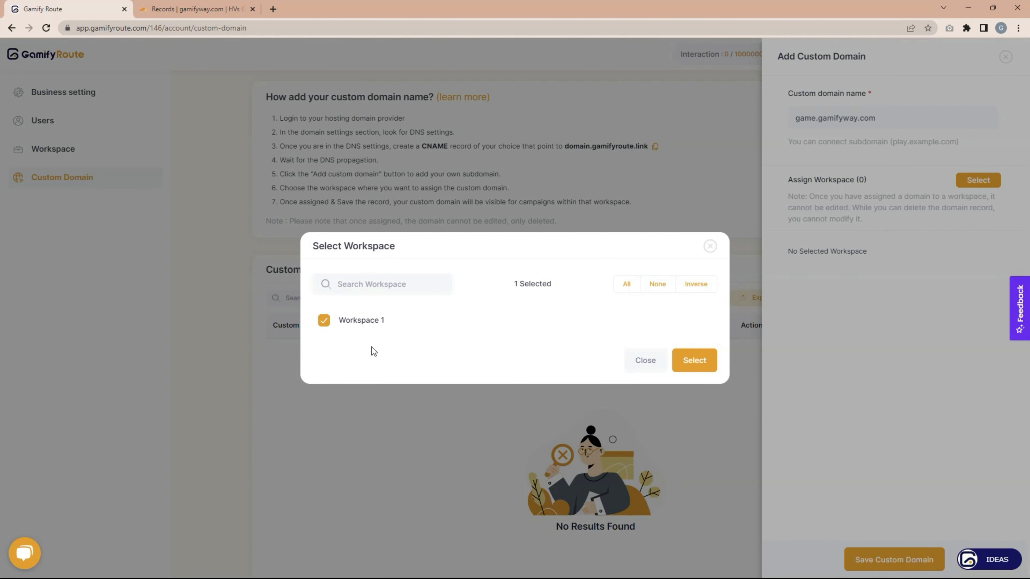
{"action": "left_click", "coordinate": [709, 369]}
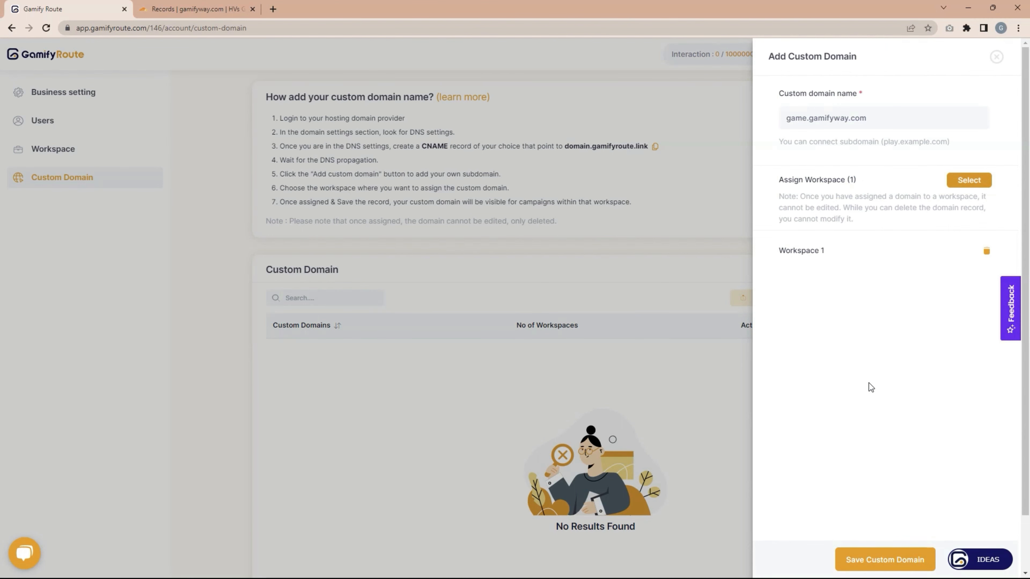
{"action": "left_click", "coordinate": [886, 558]}
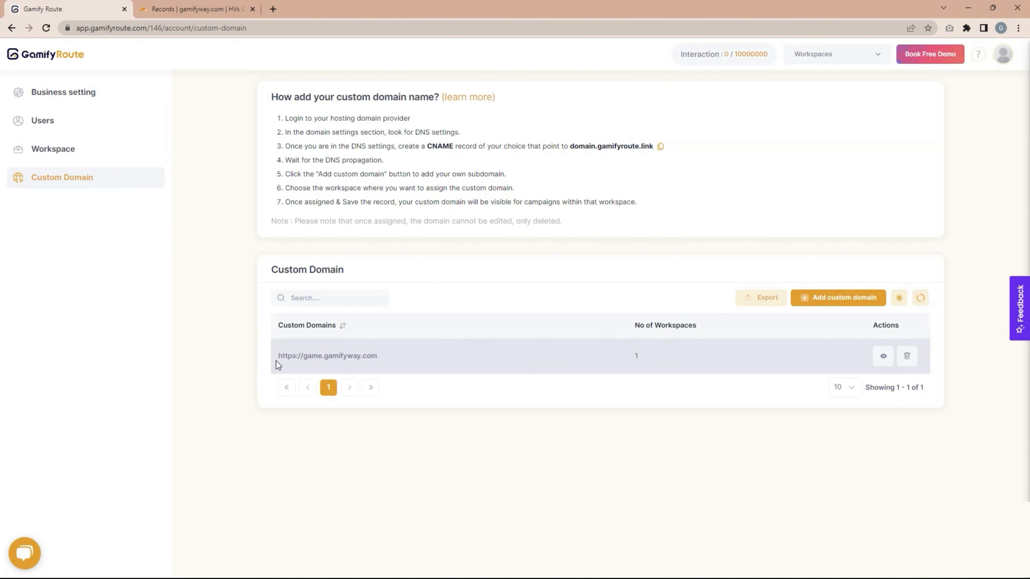
{"action": "left_click_drag", "start_coordinate": [278, 356], "coordinate": [375, 352]}
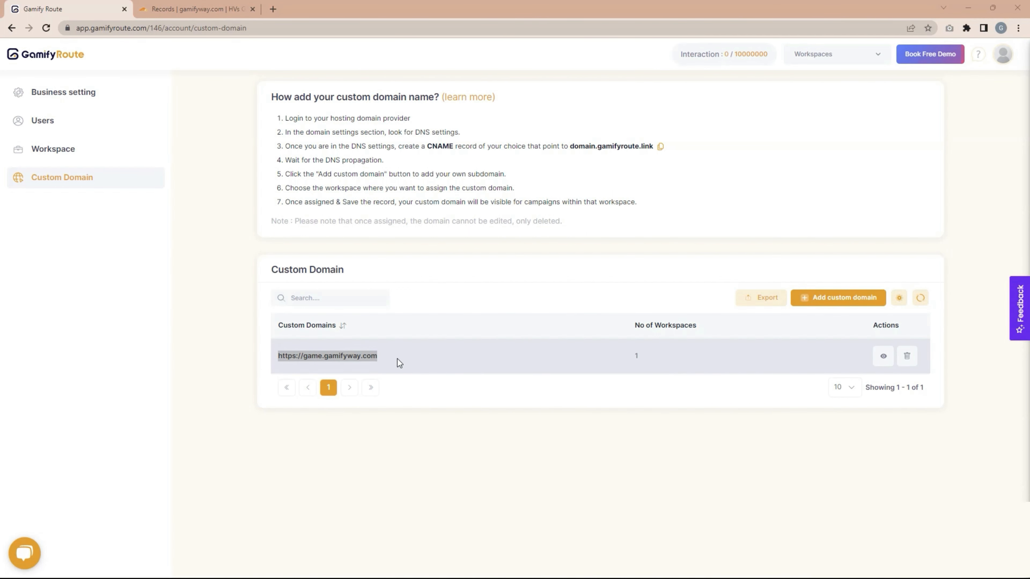
- Go from the account settings to the workspace campaigns and open the publish settings of the live CNAME Demo campaign
{"action": "left_click", "coordinate": [1001, 56]}
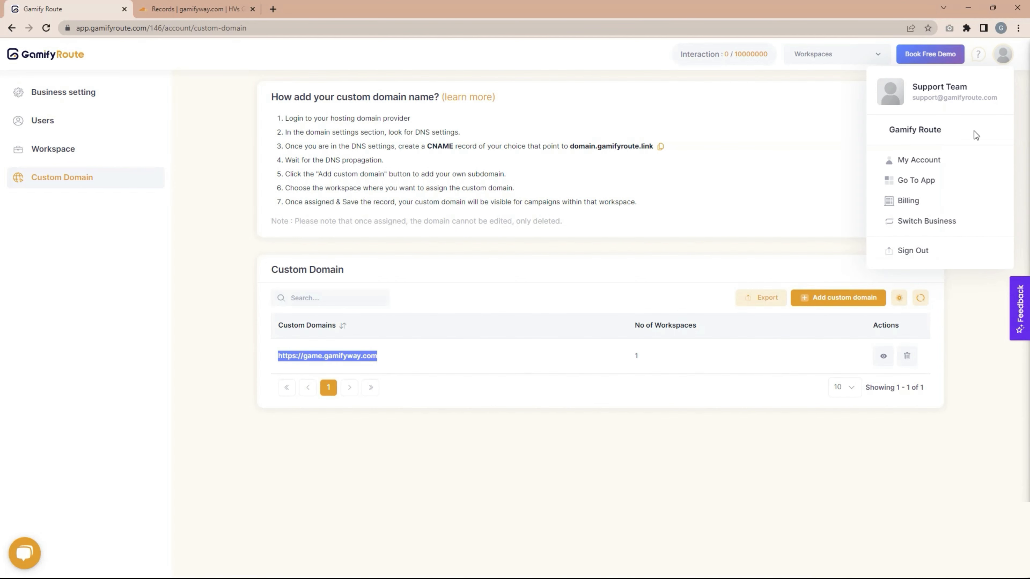
{"action": "left_click", "coordinate": [894, 181]}
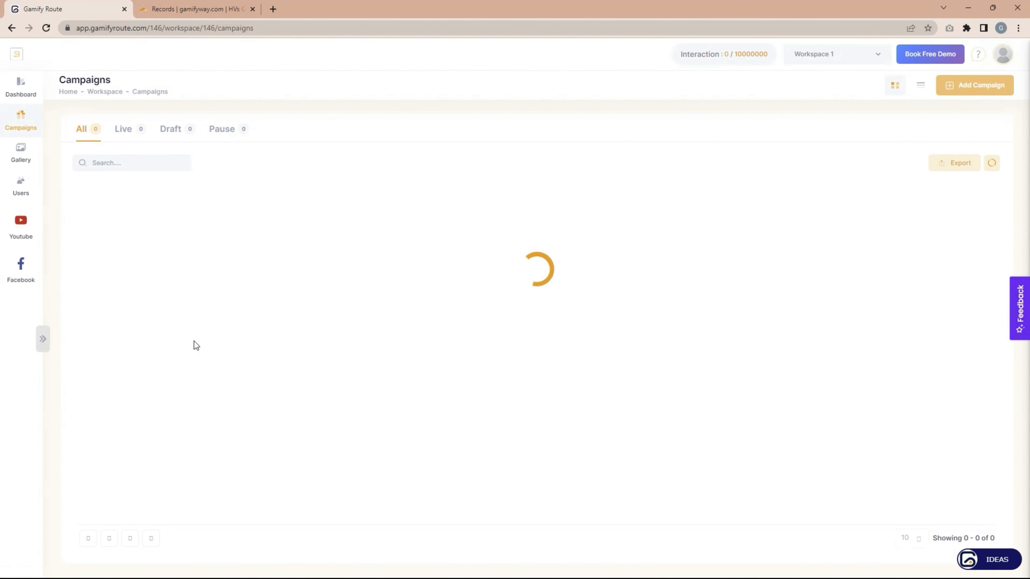
{"action": "left_click", "coordinate": [129, 129]}
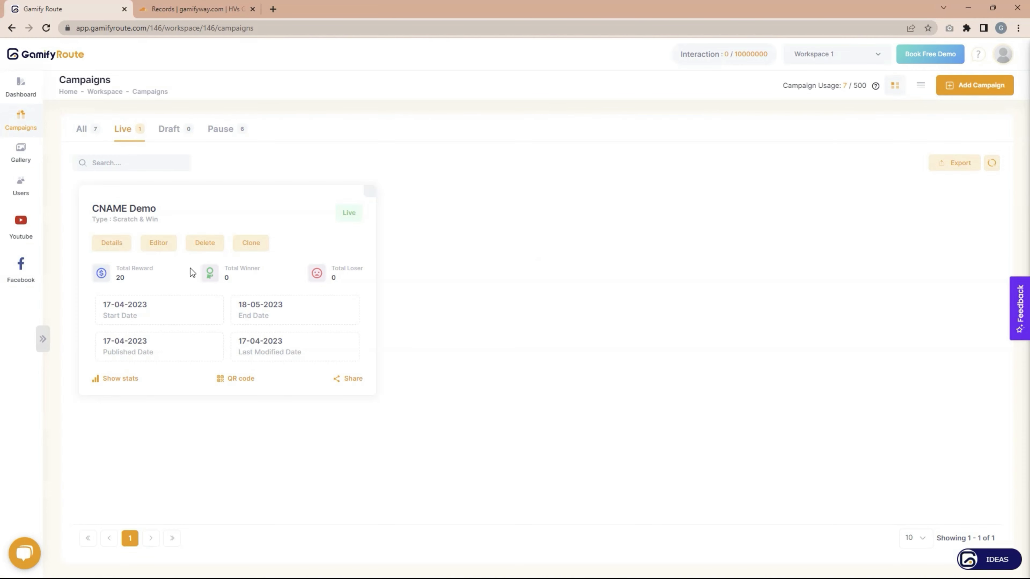
{"action": "left_click", "coordinate": [112, 244]}
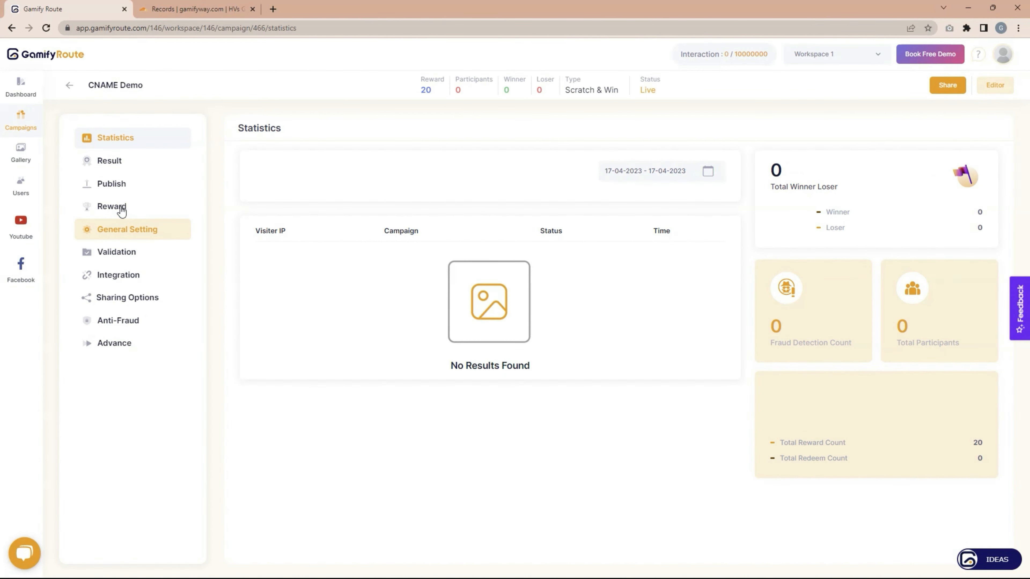
{"action": "left_click", "coordinate": [124, 188]}
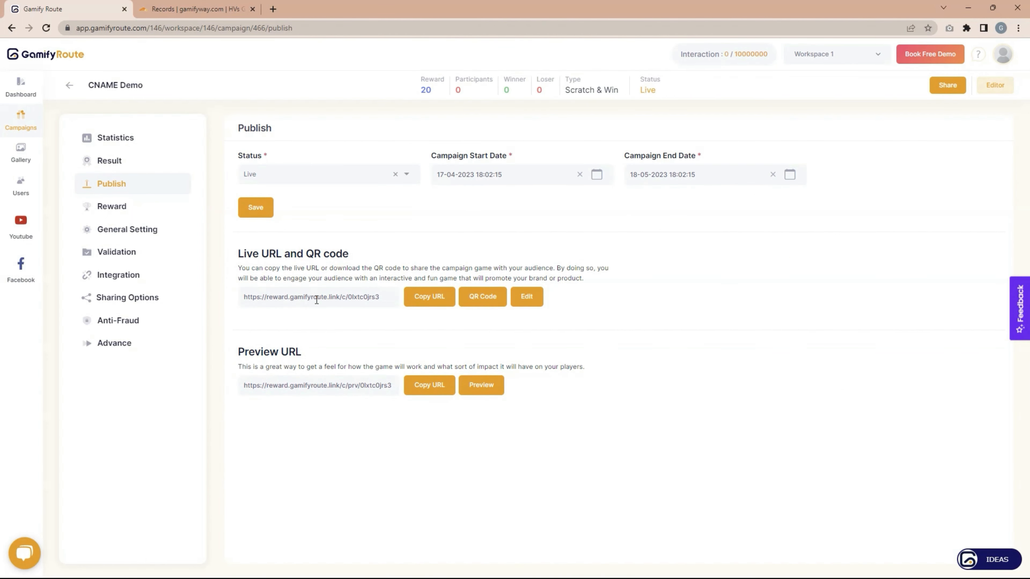
{"action": "left_click", "coordinate": [527, 298]}
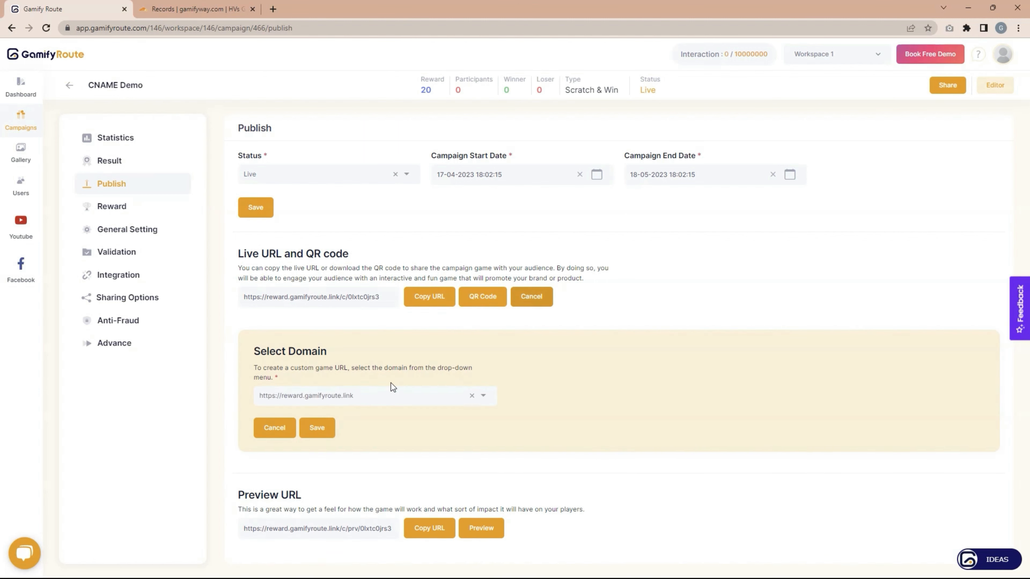
{"action": "left_click", "coordinate": [390, 389]}
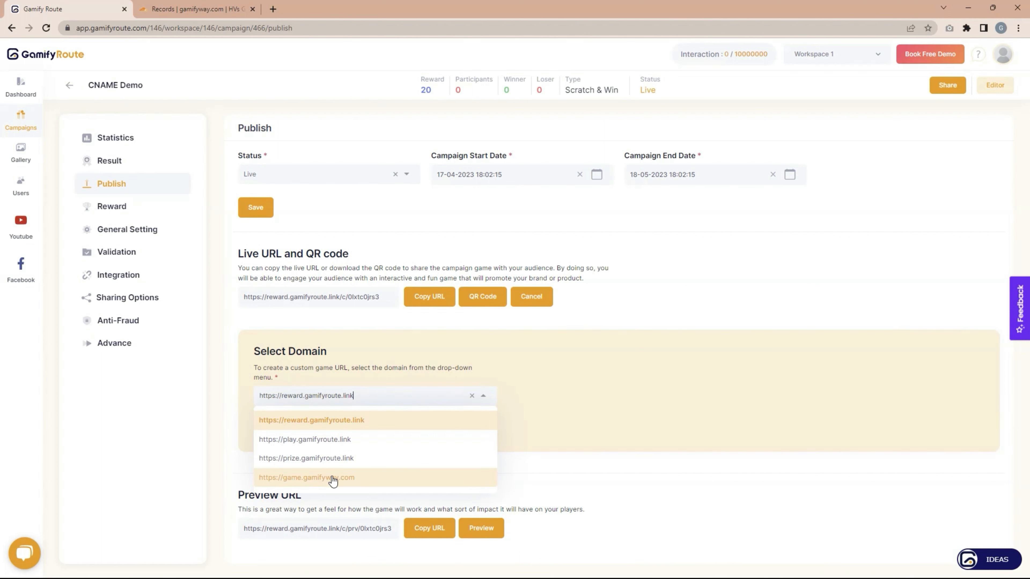
{"action": "left_click", "coordinate": [311, 478]}
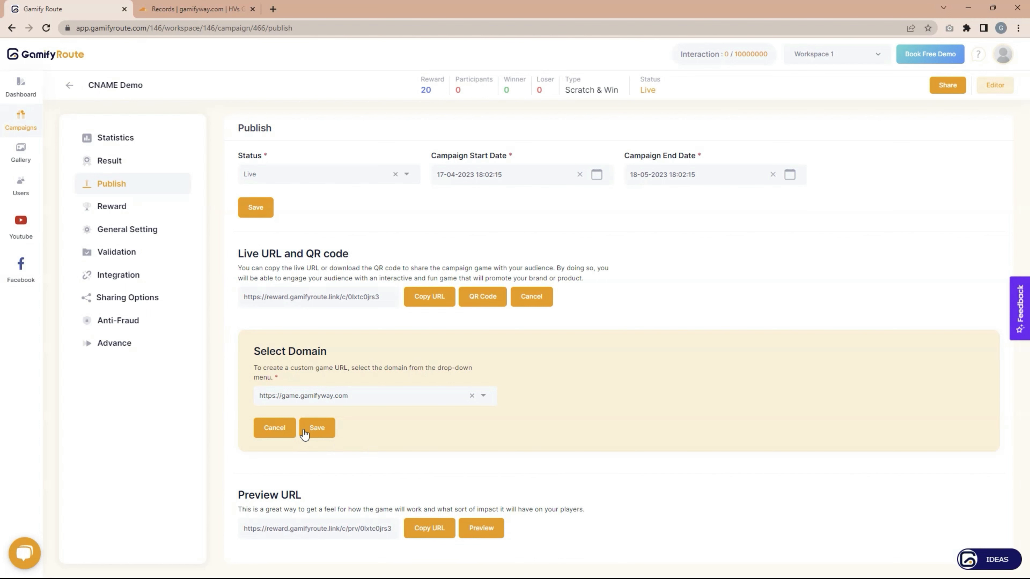
{"action": "left_click", "coordinate": [320, 428]}
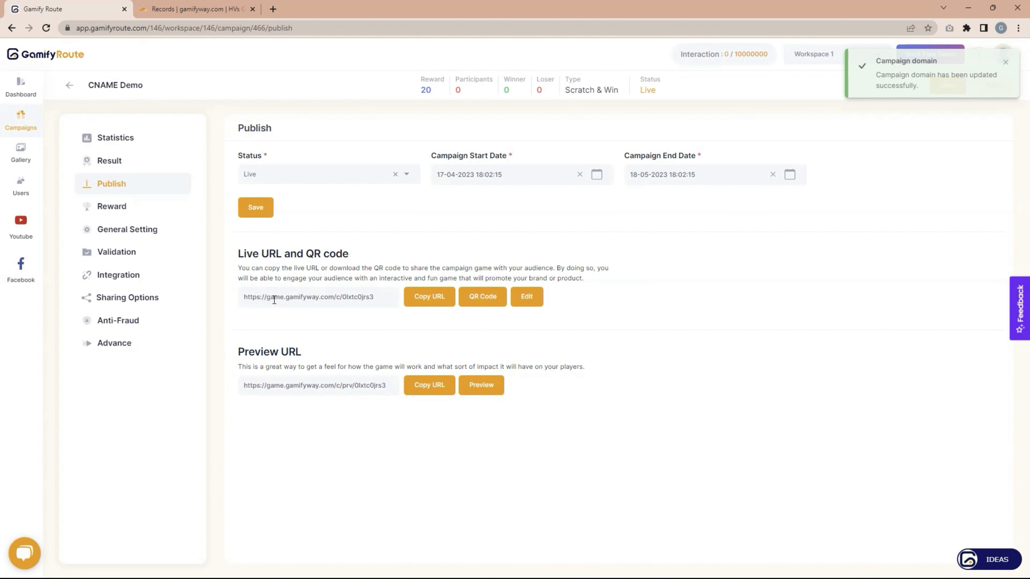
- Check the domain in the campaign's live and preview URLs, and view its QR code
{"action": "left_click_drag", "start_coordinate": [274, 300], "coordinate": [310, 299]}
{"action": "left_click_drag", "start_coordinate": [275, 385], "coordinate": [309, 386]}
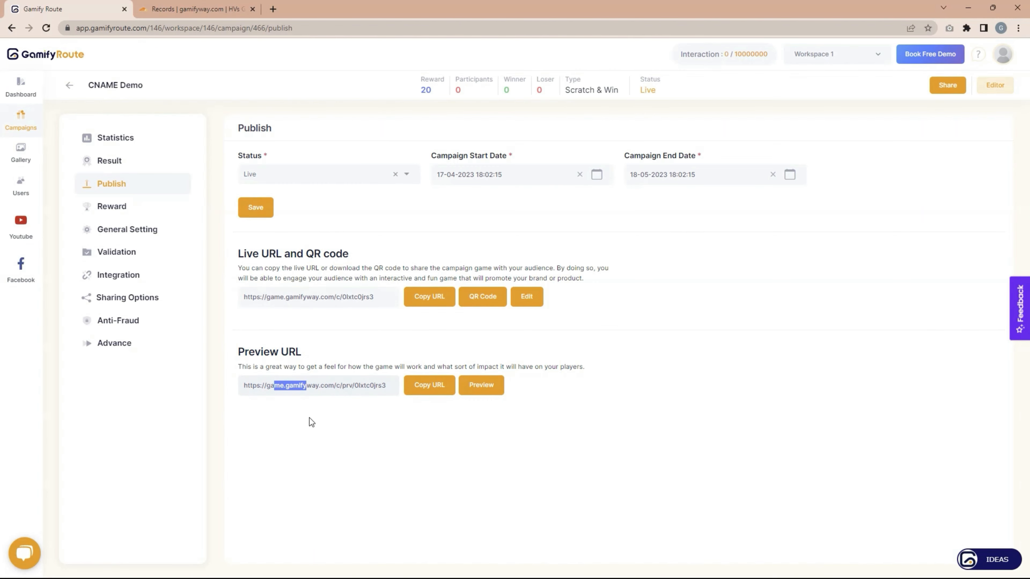
{"action": "left_click", "coordinate": [482, 299]}
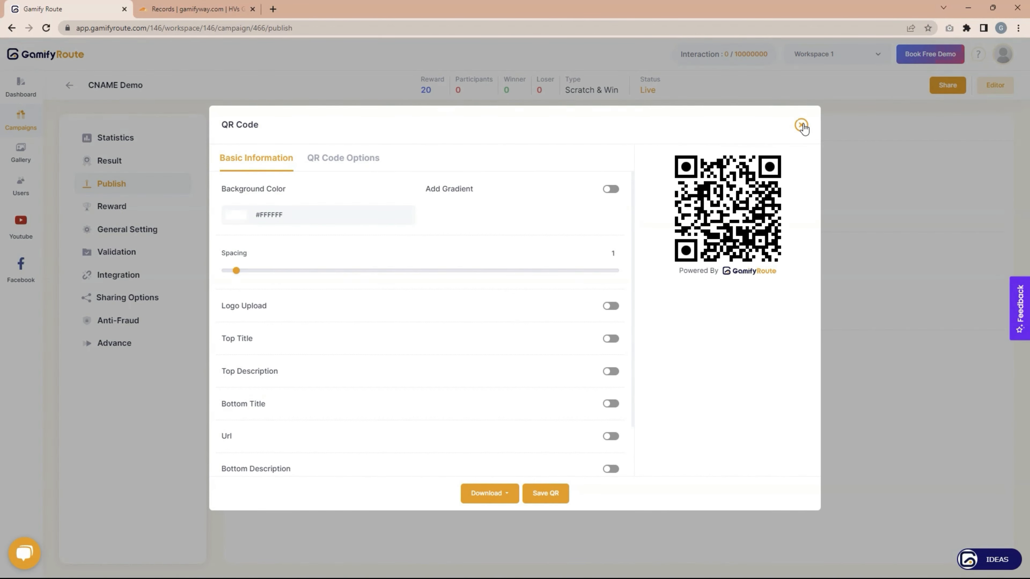
{"action": "left_click", "coordinate": [801, 126]}
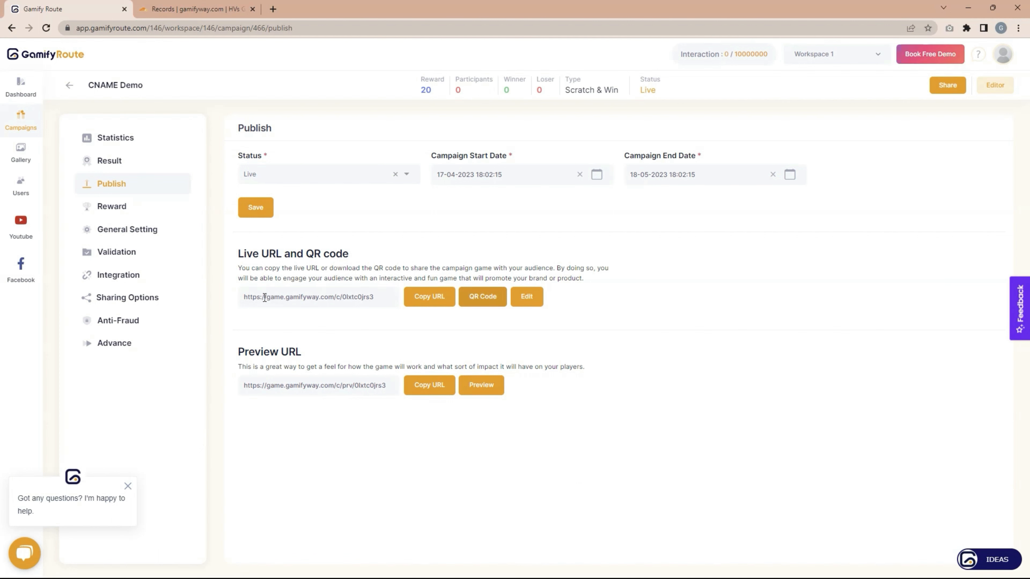
{"action": "left_click_drag", "start_coordinate": [245, 296], "coordinate": [375, 295]}
{"action": "left_click", "coordinate": [320, 327]}
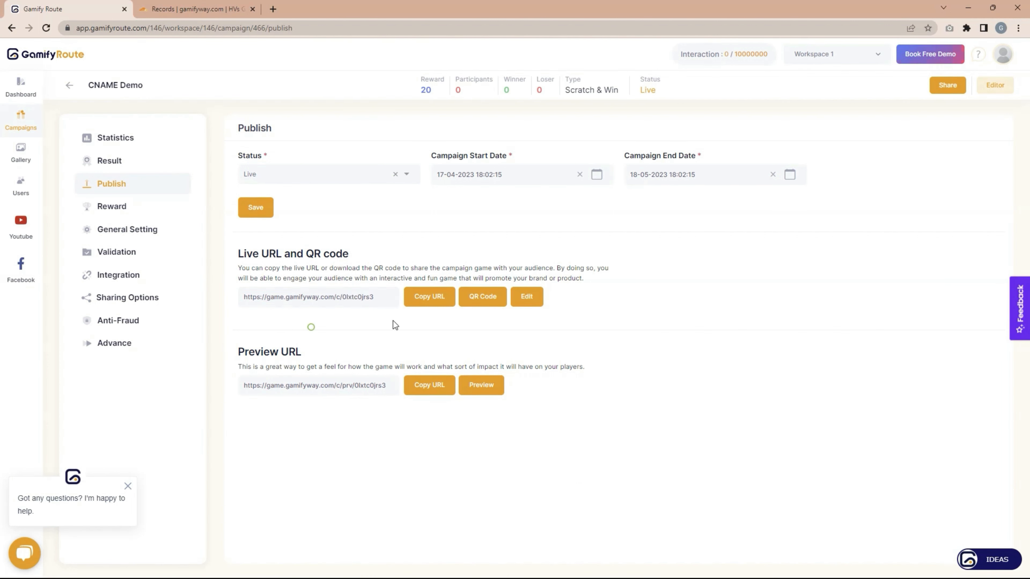
- Copy the campaign's live URL and load it in a new browser tab to test the custom domain
{"action": "left_click", "coordinate": [430, 299]}
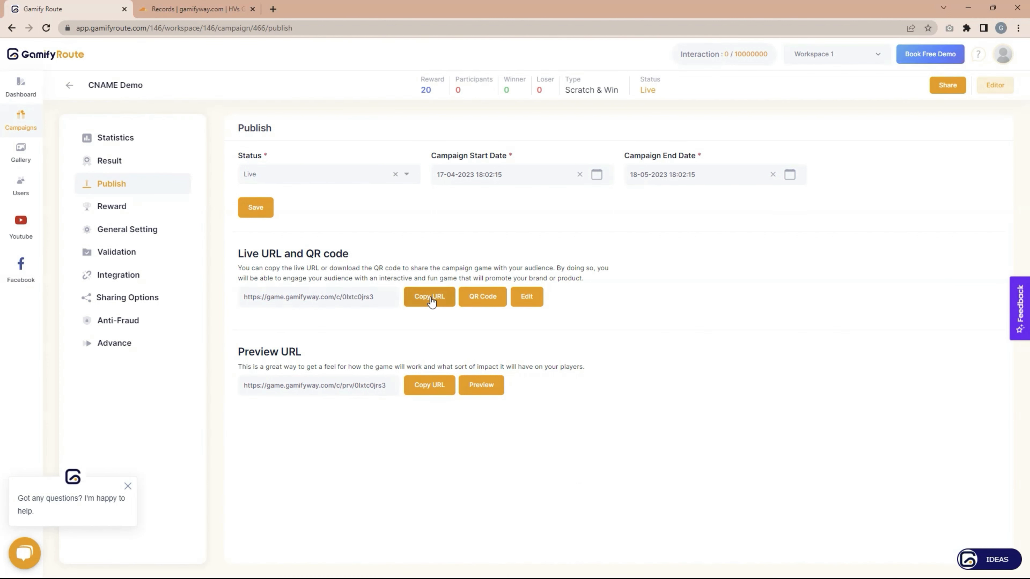
{"action": "left_click", "coordinate": [272, 9]}
{"action": "left_click", "coordinate": [281, 25]}
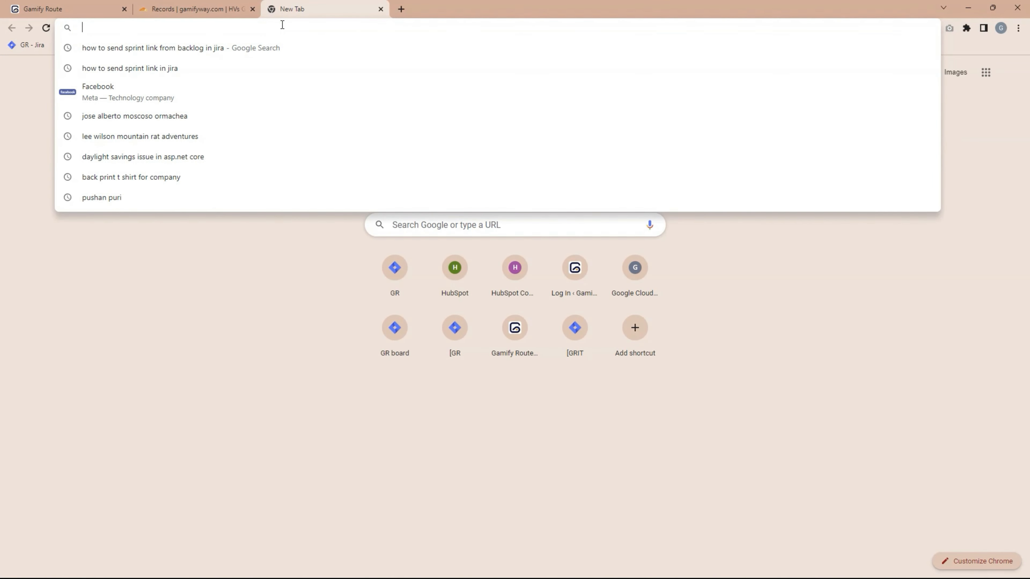
{"action": "key", "text": "ctrl+v"}
{"action": "key", "text": "Return"}
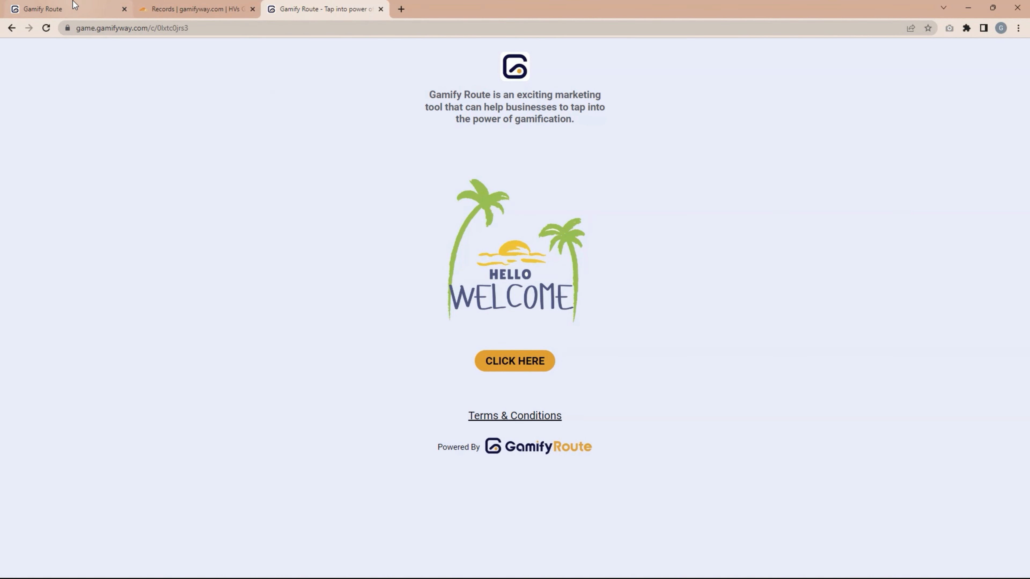
- Return to Gamify Route and show only the live campaigns of Workspace 1
{"action": "left_click", "coordinate": [73, 9]}
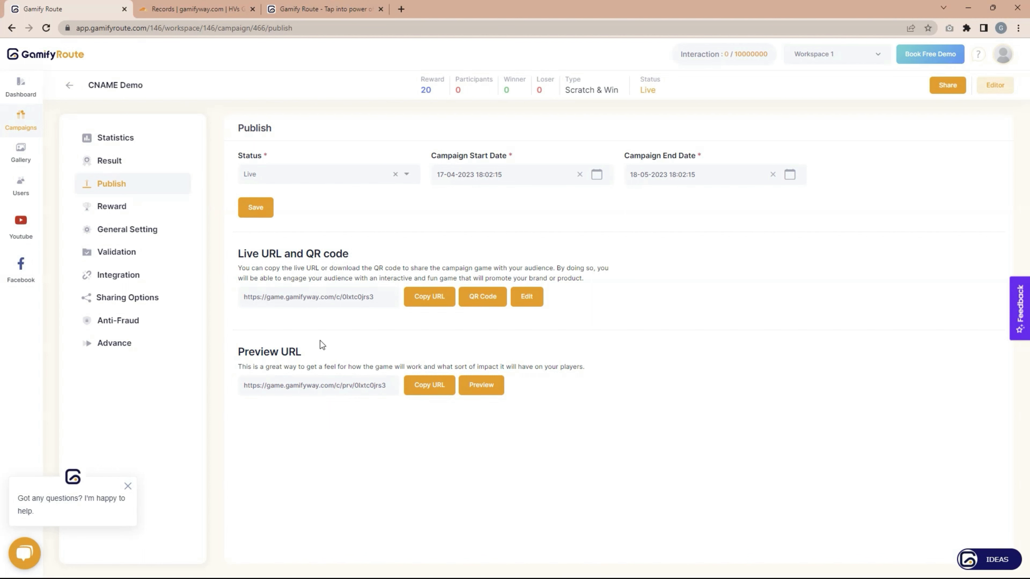
{"action": "left_click", "coordinate": [21, 129]}
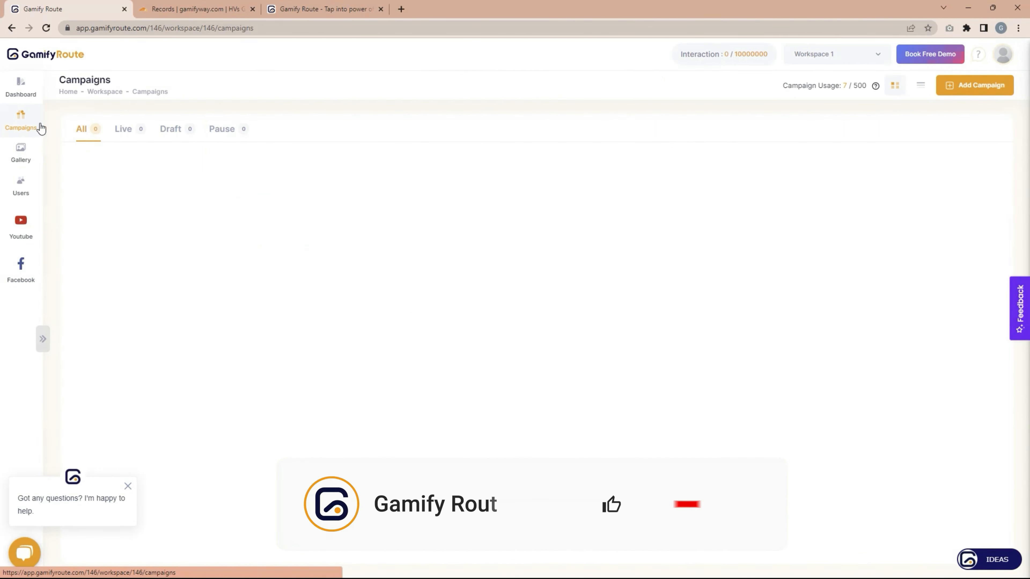
{"action": "left_click", "coordinate": [128, 128]}
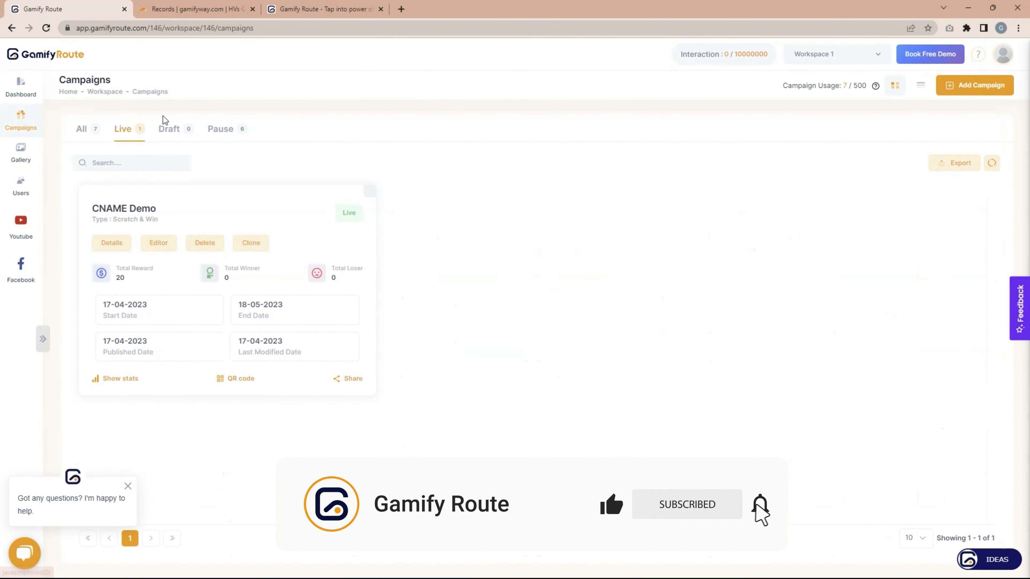